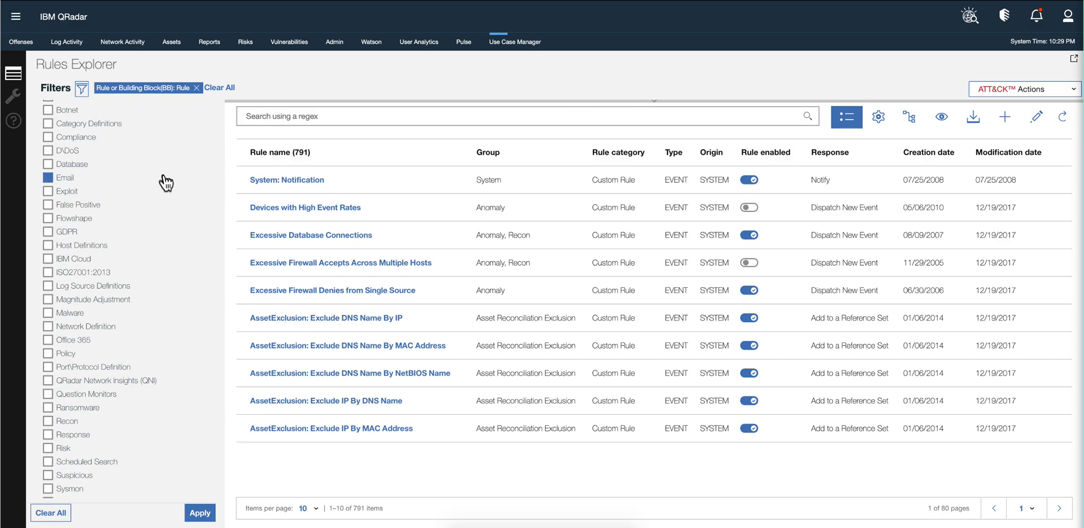
Look over the available rule report templates and leave the current template selected
{"action": "scroll", "coordinate": [164, 173], "scroll_direction": "up", "scroll_amount": 4}
{"action": "scroll", "coordinate": [163, 169], "scroll_direction": "up", "scroll_amount": 3}
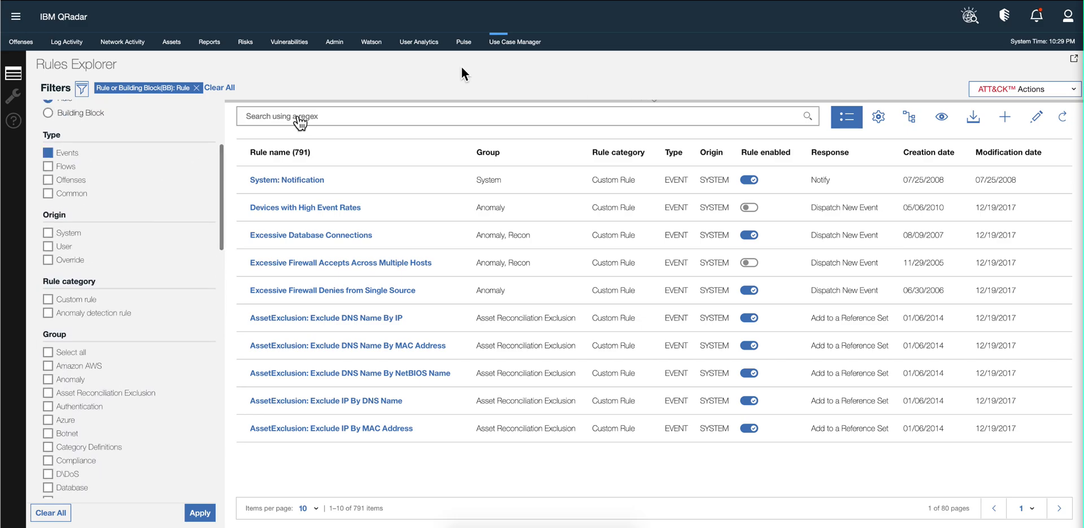
{"action": "left_click", "coordinate": [836, 117]}
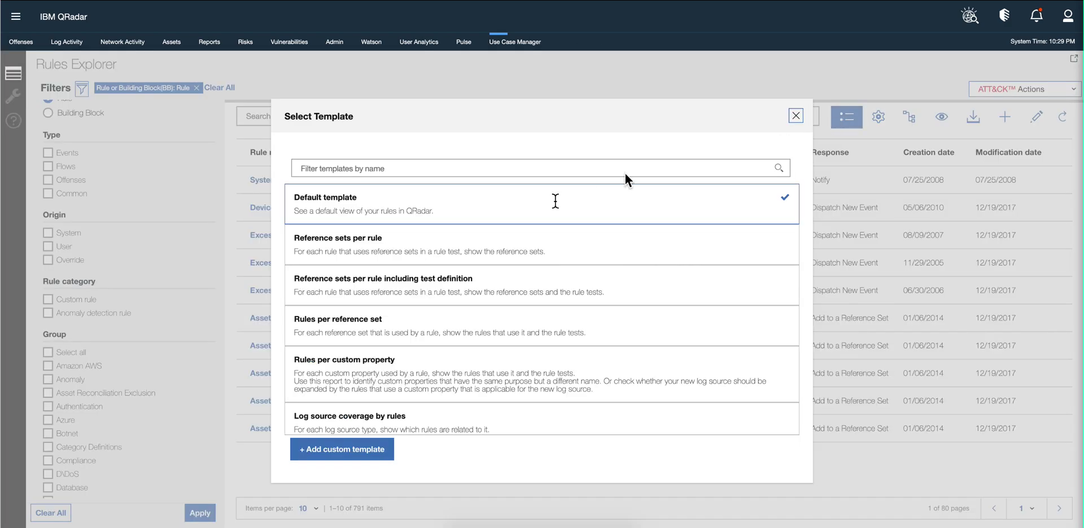
{"action": "left_click", "coordinate": [795, 115]}
Add the Sysmon group to the rule filters and search the rules for "unsigned"
{"action": "scroll", "coordinate": [113, 236], "scroll_direction": "down", "scroll_amount": 10}
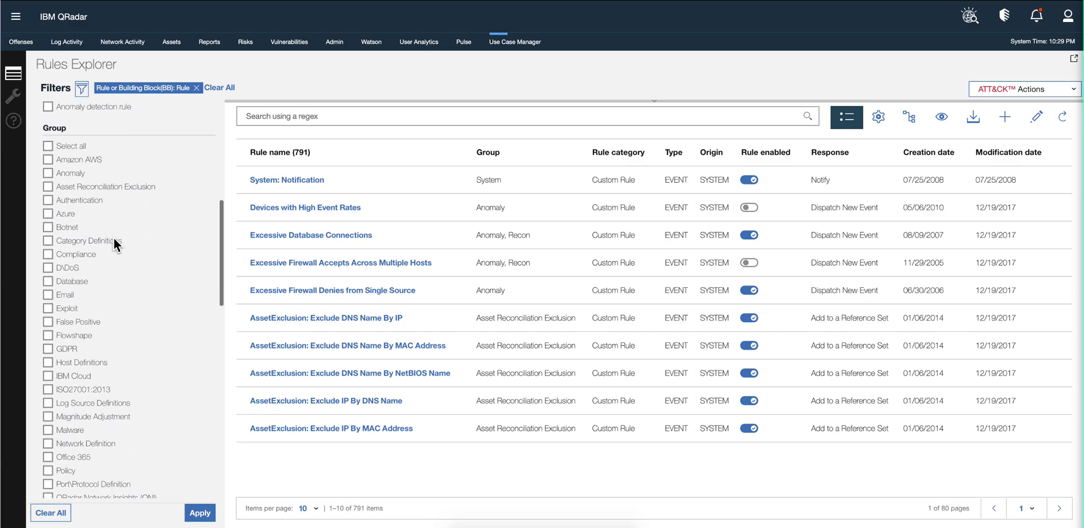
{"action": "scroll", "coordinate": [113, 236], "scroll_direction": "down", "scroll_amount": 1}
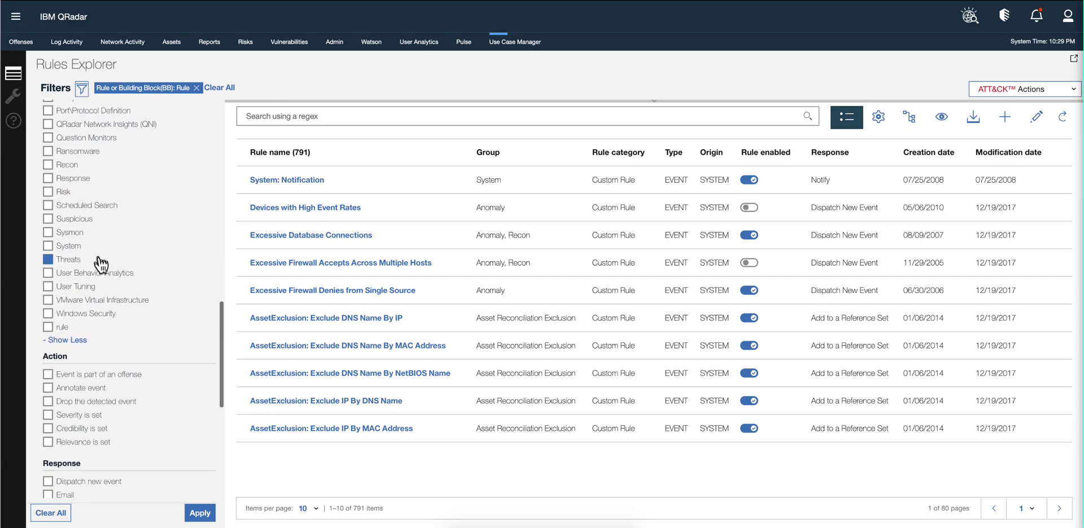
{"action": "left_click", "coordinate": [48, 232]}
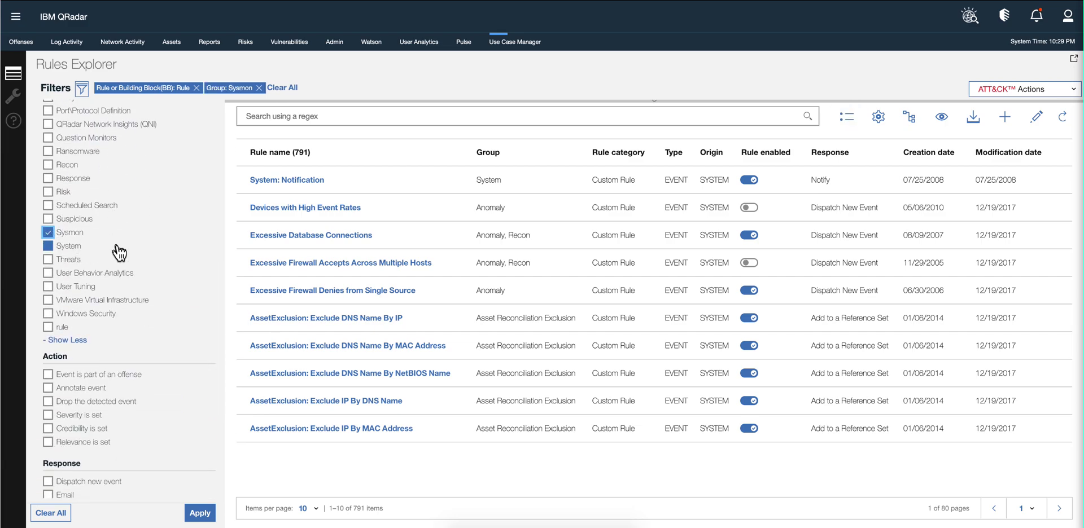
{"action": "left_click", "coordinate": [270, 115]}
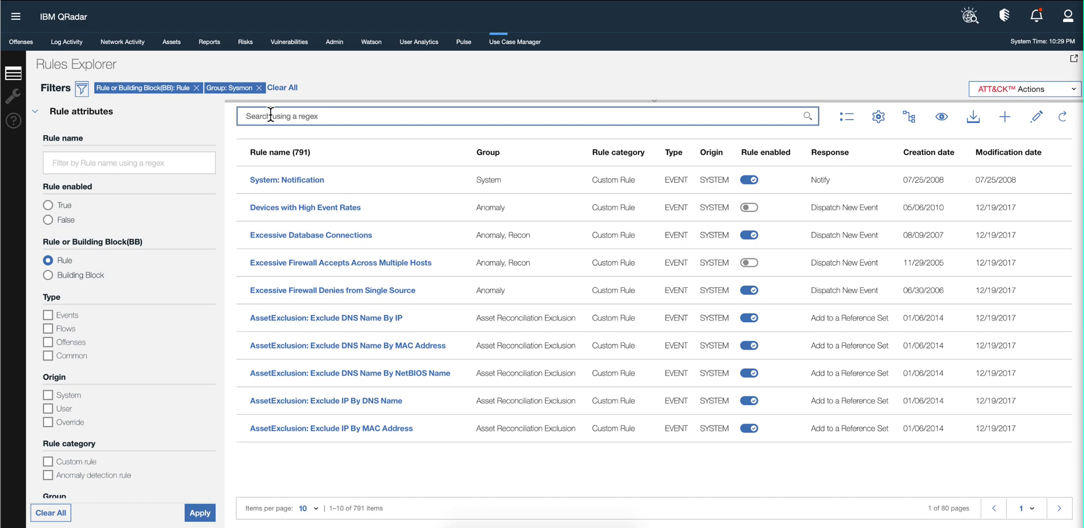
{"action": "type", "text": "uns"}
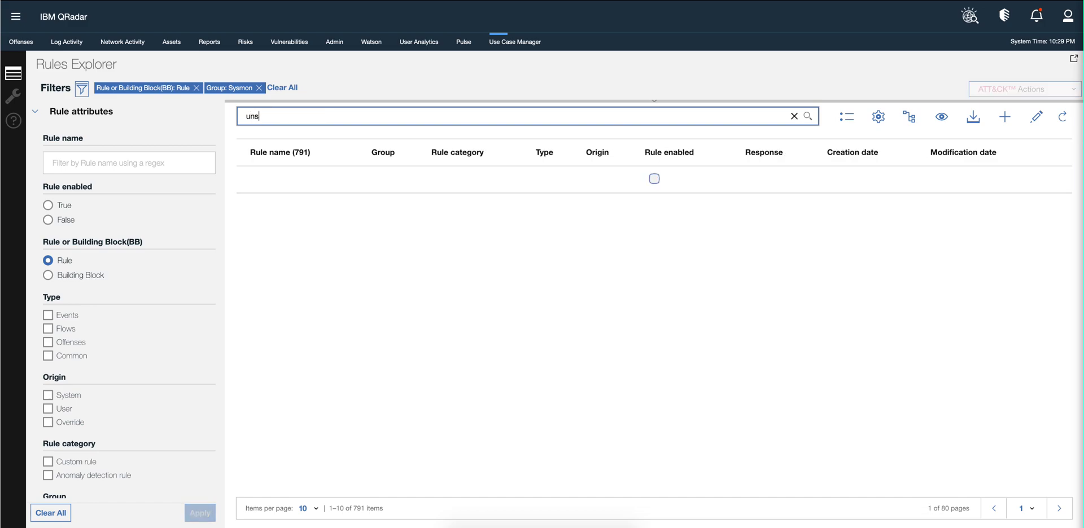
{"action": "type", "text": "igned"}
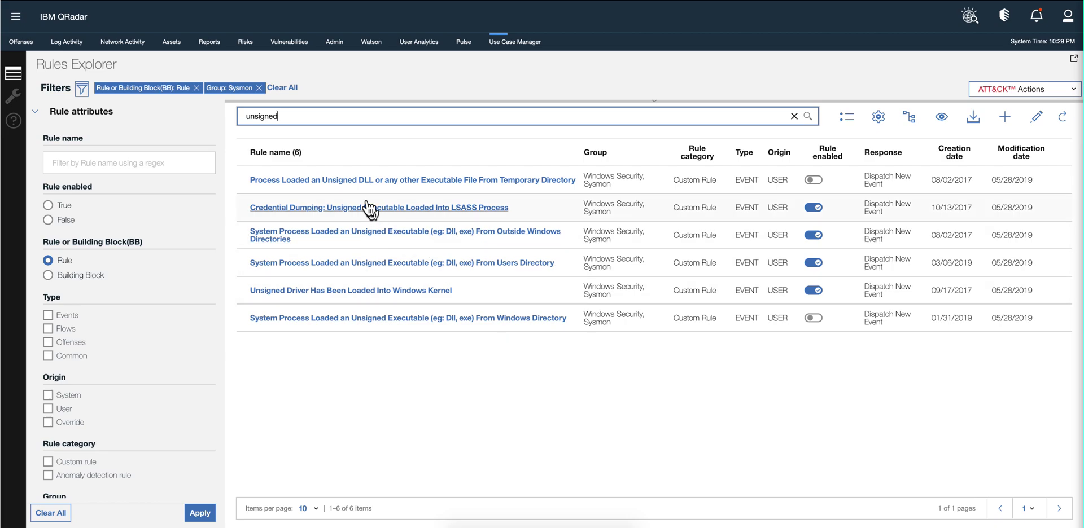
Investigate the rule for unsigned DLLs loaded from a temporary directory, showing its reference set, custom property and log source type, and close the investigation
{"action": "left_click", "coordinate": [346, 179]}
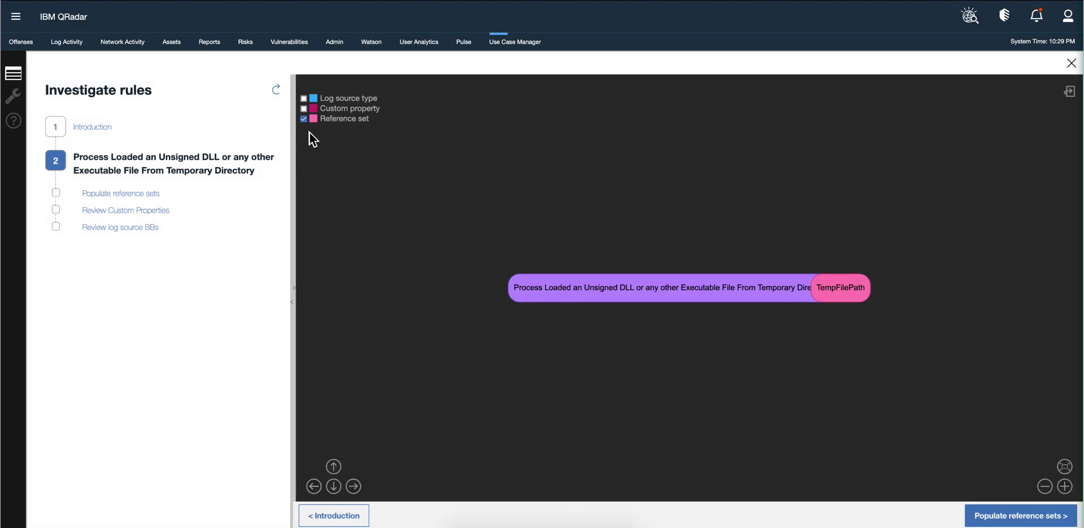
{"action": "left_click", "coordinate": [304, 110]}
{"action": "left_click", "coordinate": [305, 119]}
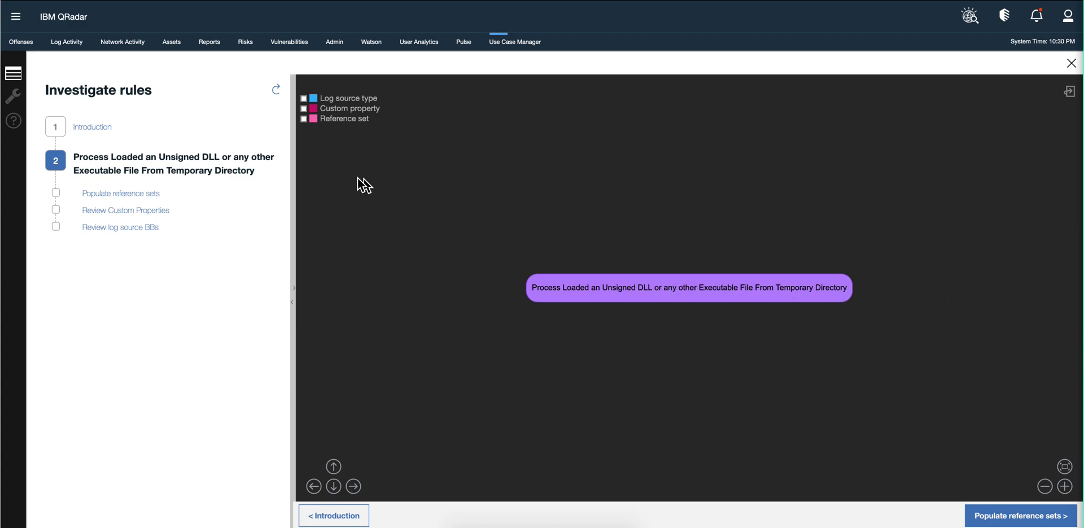
{"action": "left_click", "coordinate": [306, 125]}
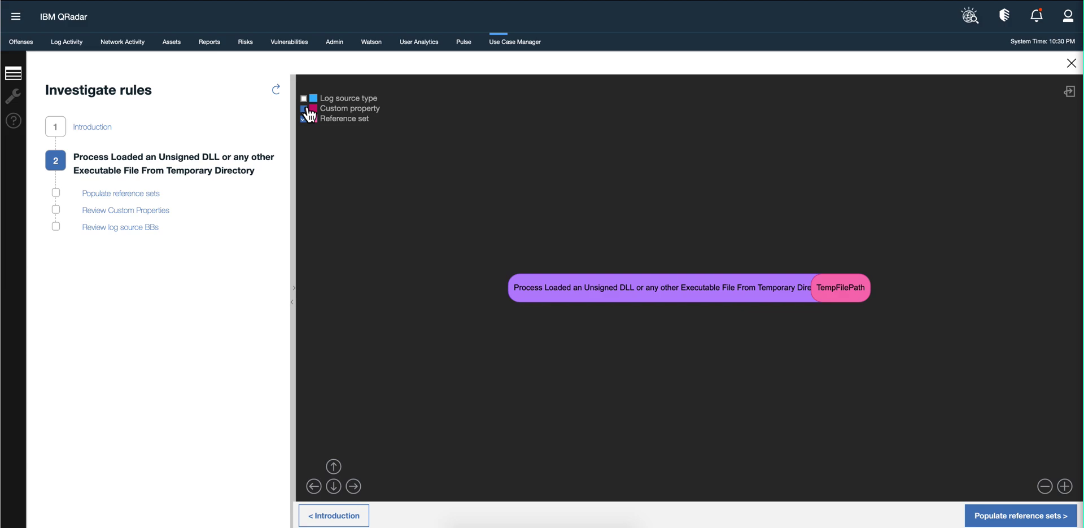
{"action": "left_click", "coordinate": [305, 110]}
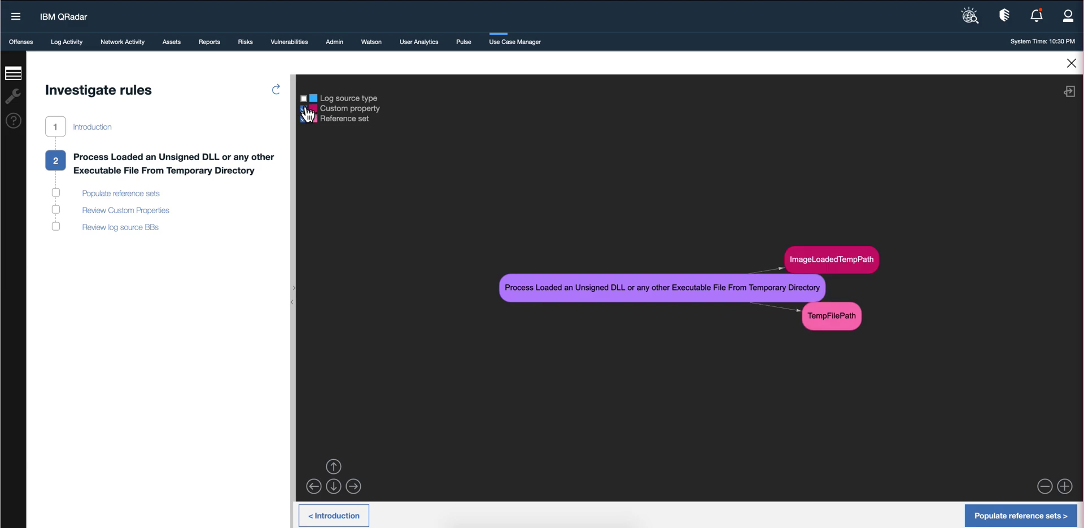
{"action": "left_click", "coordinate": [304, 100]}
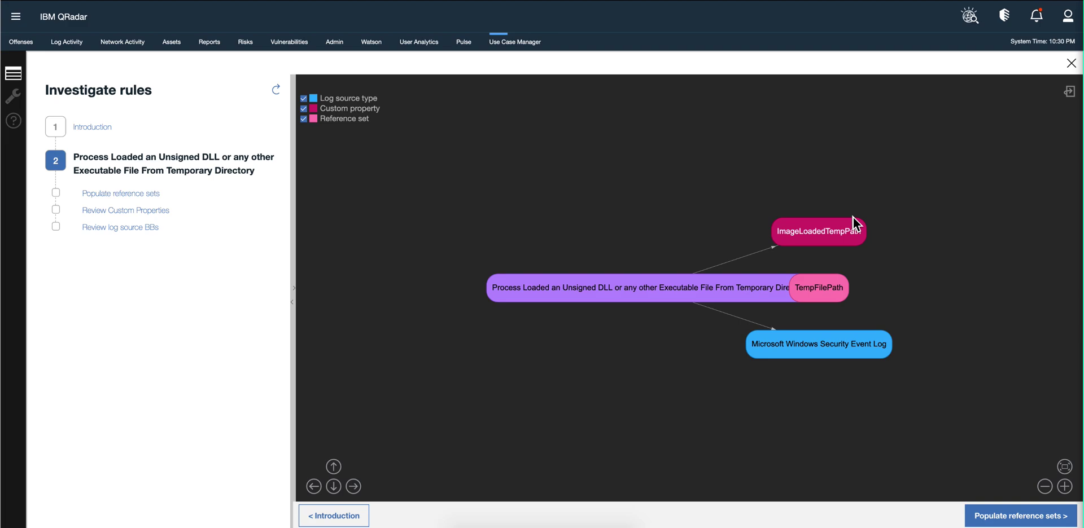
{"action": "left_click", "coordinate": [1070, 63]}
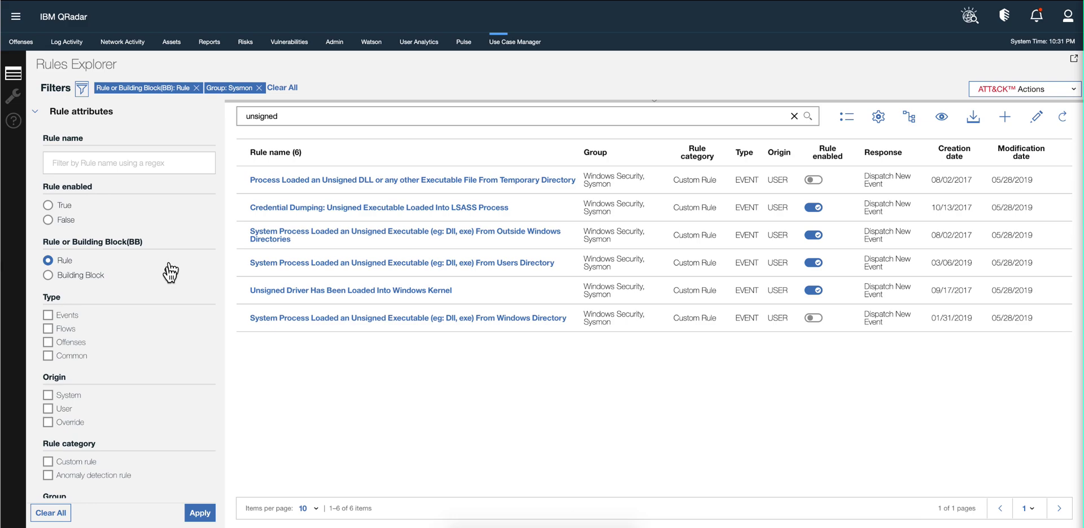
Remove all group filters, including Sysmon, by selecting and deselecting every group at once
{"action": "scroll", "coordinate": [149, 266], "scroll_direction": "down", "scroll_amount": 5}
{"action": "scroll", "coordinate": [150, 267], "scroll_direction": "down", "scroll_amount": 2}
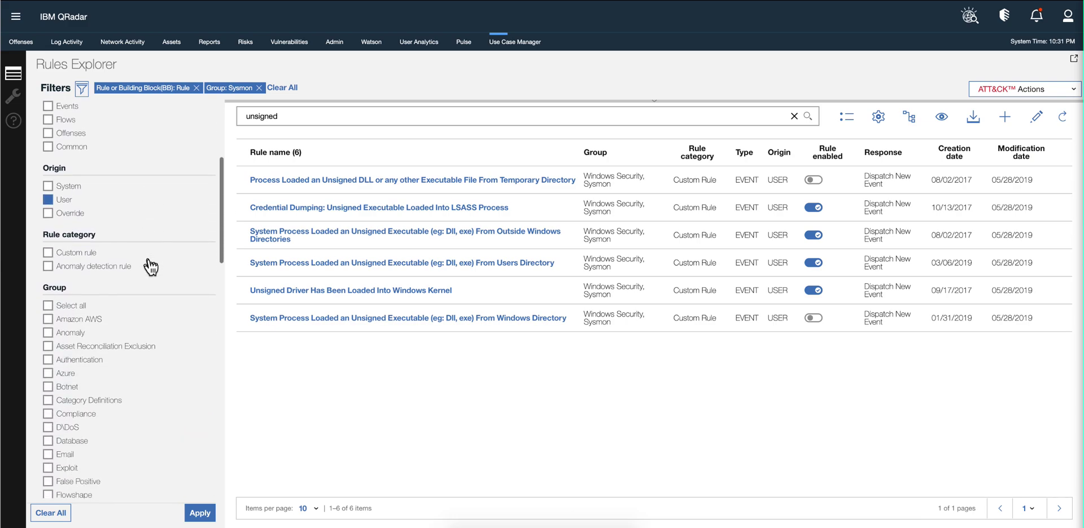
{"action": "left_click", "coordinate": [84, 308]}
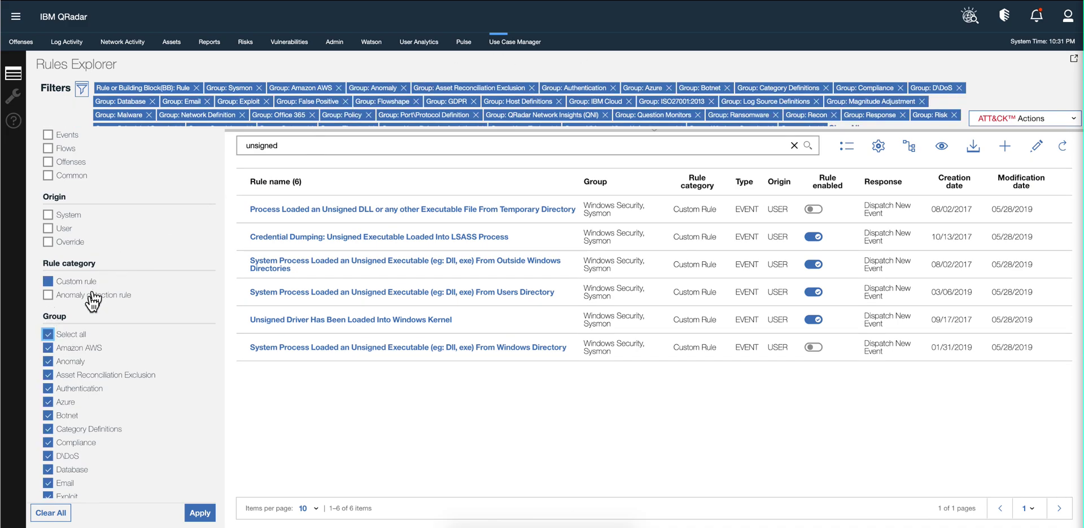
{"action": "left_click", "coordinate": [49, 334]}
{"action": "left_click", "coordinate": [85, 336]}
Expand the Rule tests section of the filters
{"action": "scroll", "coordinate": [85, 338], "scroll_direction": "down", "scroll_amount": 15}
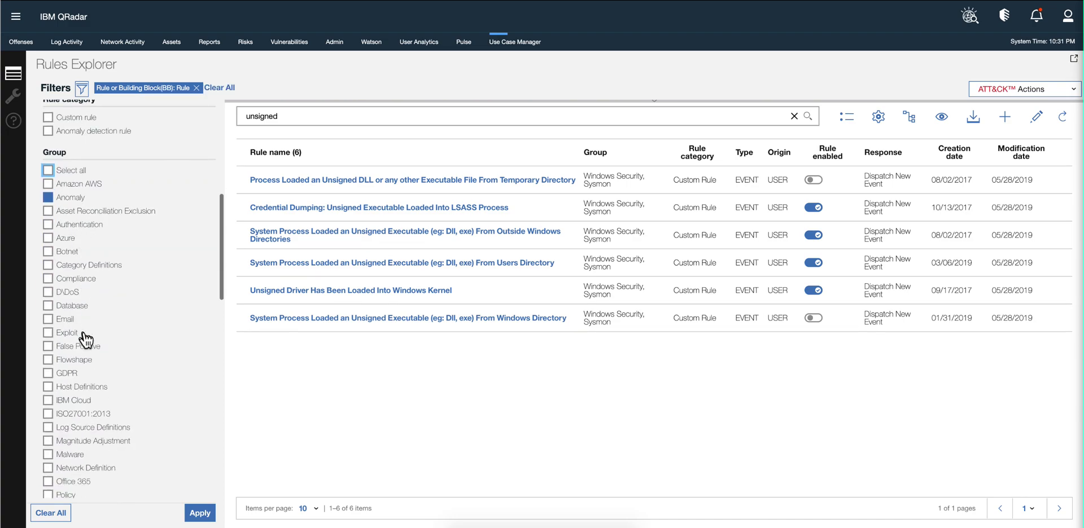
{"action": "scroll", "coordinate": [85, 340], "scroll_direction": "down", "scroll_amount": 7}
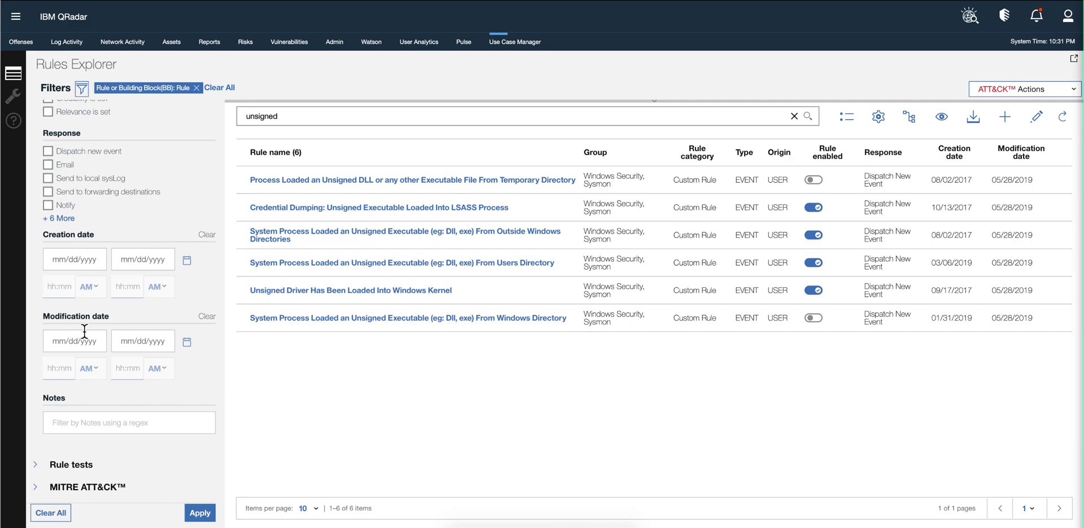
{"action": "left_click", "coordinate": [34, 465]}
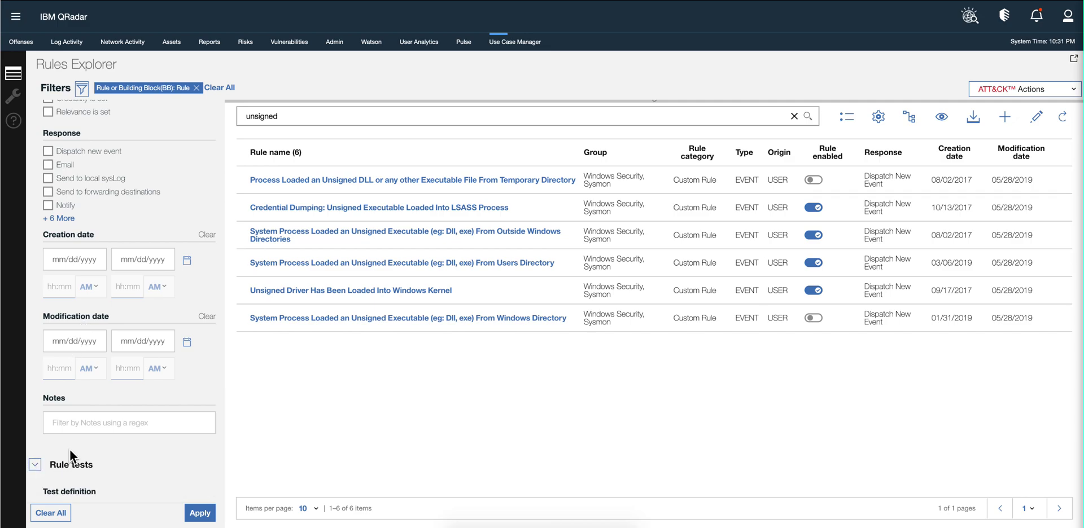
Examine the rule test filters for log source type, log sources, log source group, domains and other tests
{"action": "scroll", "coordinate": [69, 448], "scroll_direction": "down", "scroll_amount": 4}
{"action": "scroll", "coordinate": [68, 448], "scroll_direction": "down", "scroll_amount": 4}
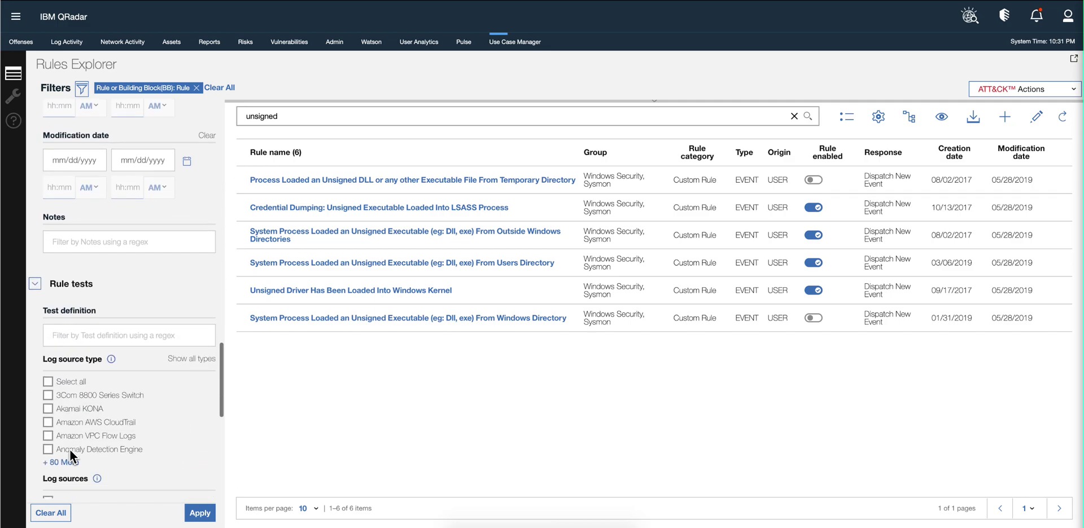
{"action": "scroll", "coordinate": [69, 448], "scroll_direction": "down", "scroll_amount": 1}
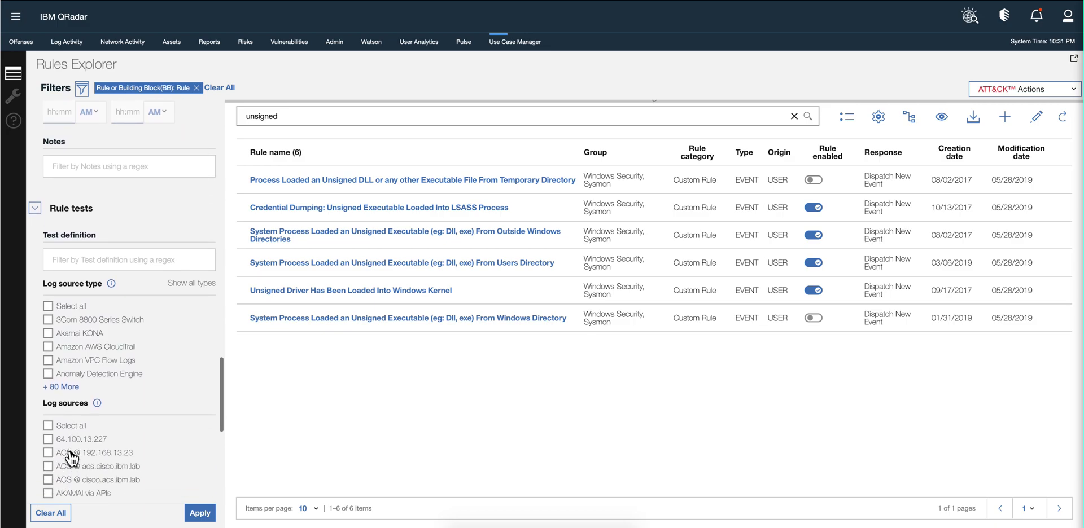
{"action": "left_click", "coordinate": [82, 426]}
{"action": "scroll", "coordinate": [85, 433], "scroll_direction": "down", "scroll_amount": 5}
{"action": "scroll", "coordinate": [95, 434], "scroll_direction": "down", "scroll_amount": 3}
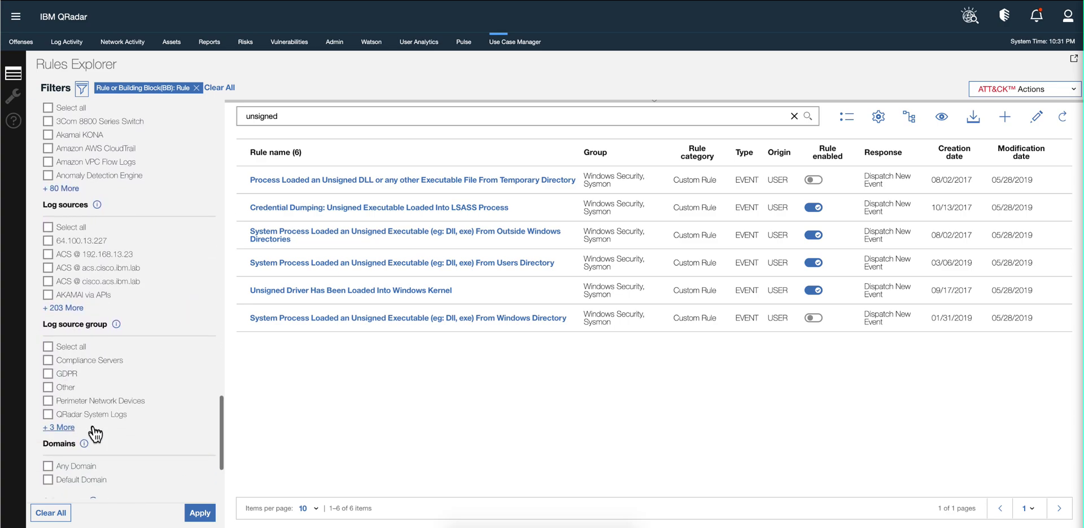
{"action": "scroll", "coordinate": [95, 433], "scroll_direction": "up", "scroll_amount": 1}
{"action": "scroll", "coordinate": [95, 433], "scroll_direction": "down", "scroll_amount": 1}
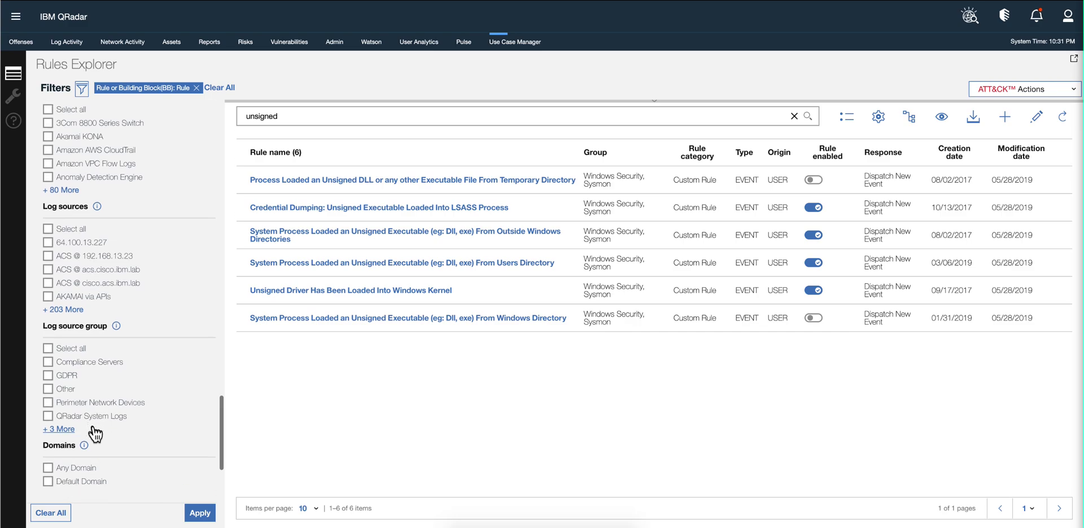
{"action": "scroll", "coordinate": [95, 434], "scroll_direction": "down", "scroll_amount": 3}
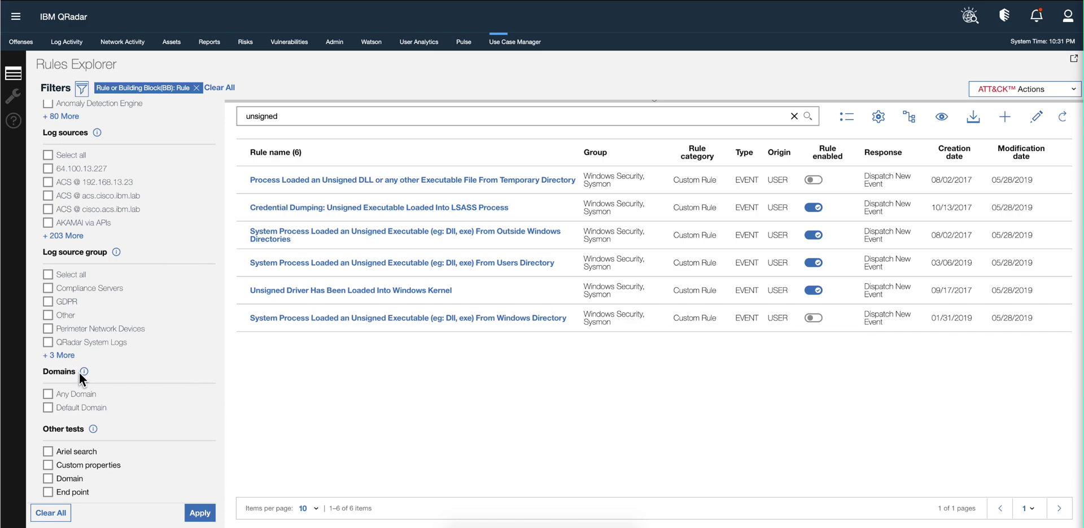
{"action": "left_click", "coordinate": [95, 398]}
{"action": "left_click", "coordinate": [77, 408]}
{"action": "scroll", "coordinate": [125, 384], "scroll_direction": "up", "scroll_amount": 4}
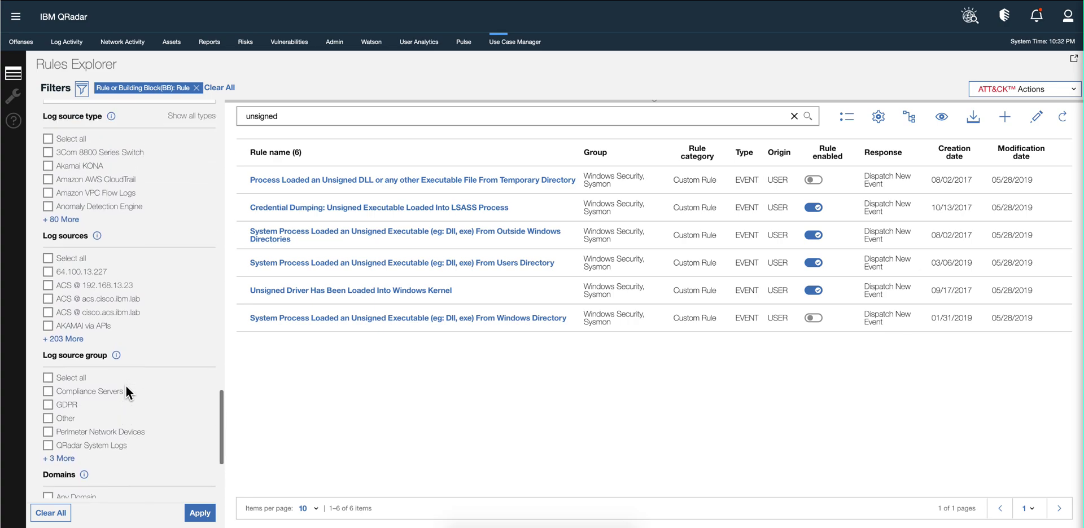
{"action": "scroll", "coordinate": [126, 384], "scroll_direction": "up", "scroll_amount": 5}
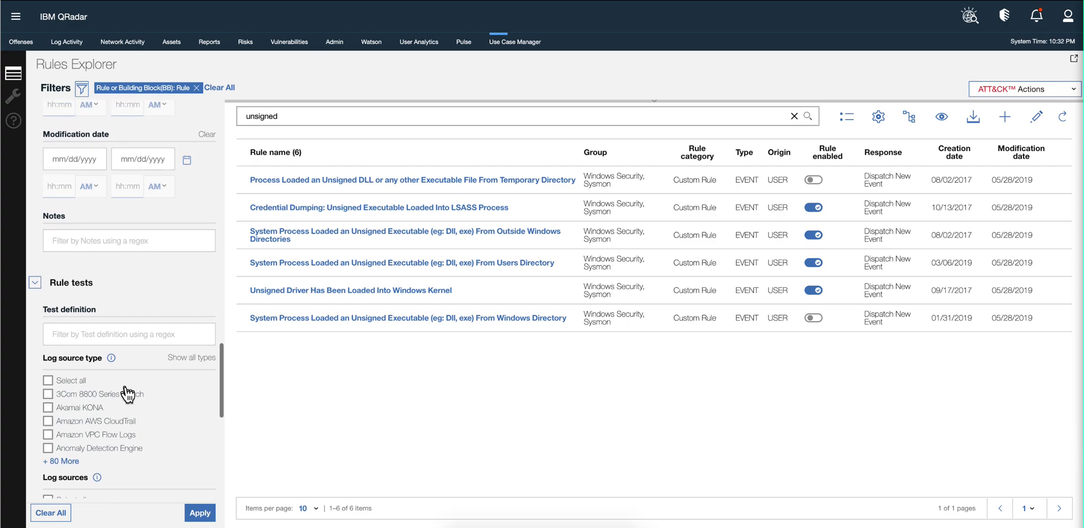
Clear the rule search text and look over the rule attribute filters from rule status to notes
{"action": "left_click", "coordinate": [794, 119]}
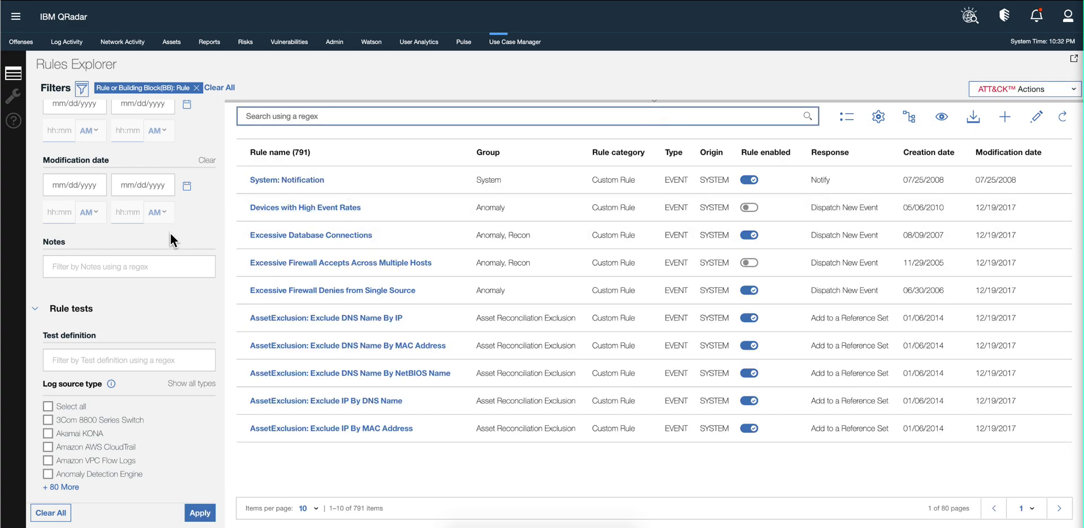
{"action": "scroll", "coordinate": [171, 235], "scroll_direction": "down", "scroll_amount": 1}
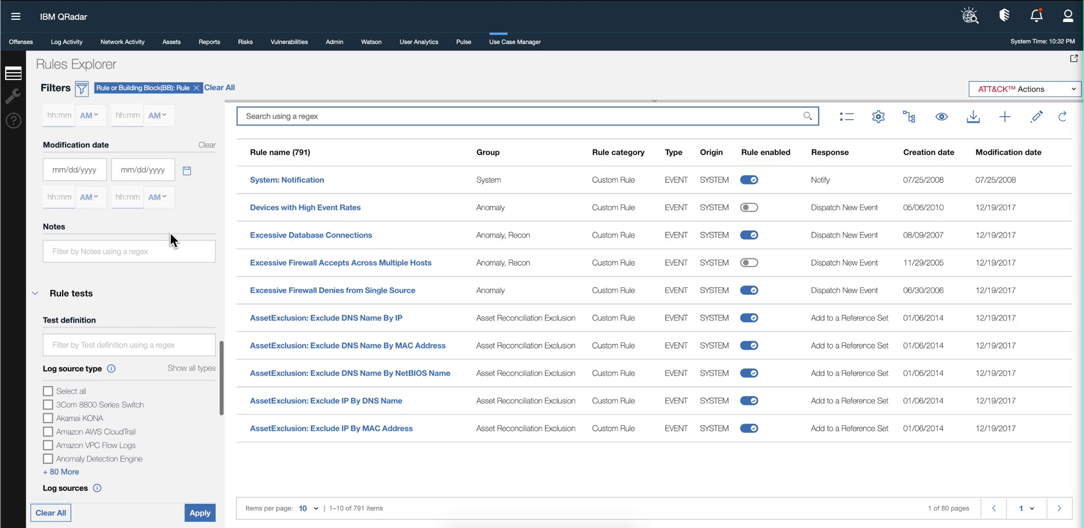
{"action": "scroll", "coordinate": [171, 236], "scroll_direction": "up", "scroll_amount": 6}
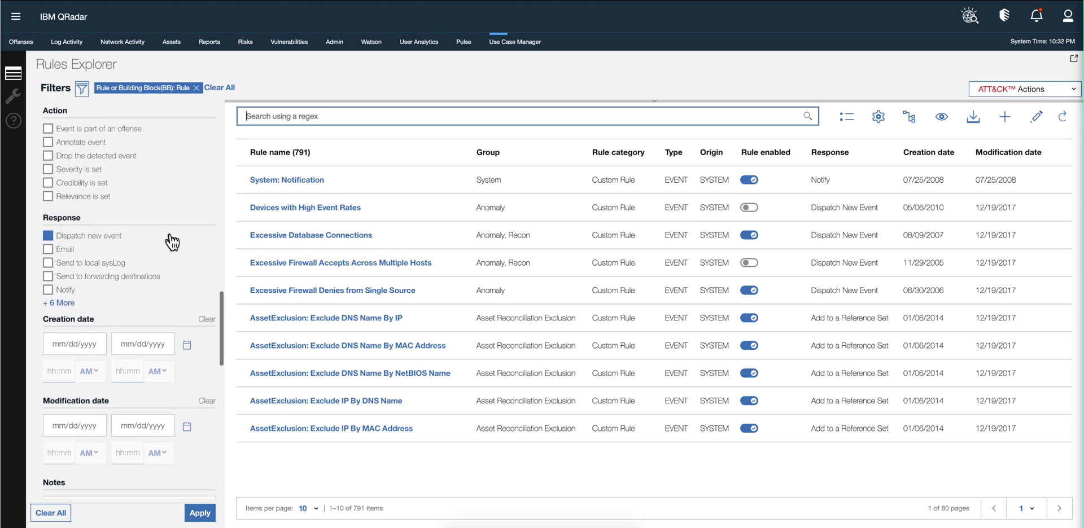
{"action": "scroll", "coordinate": [172, 241], "scroll_direction": "up", "scroll_amount": 10}
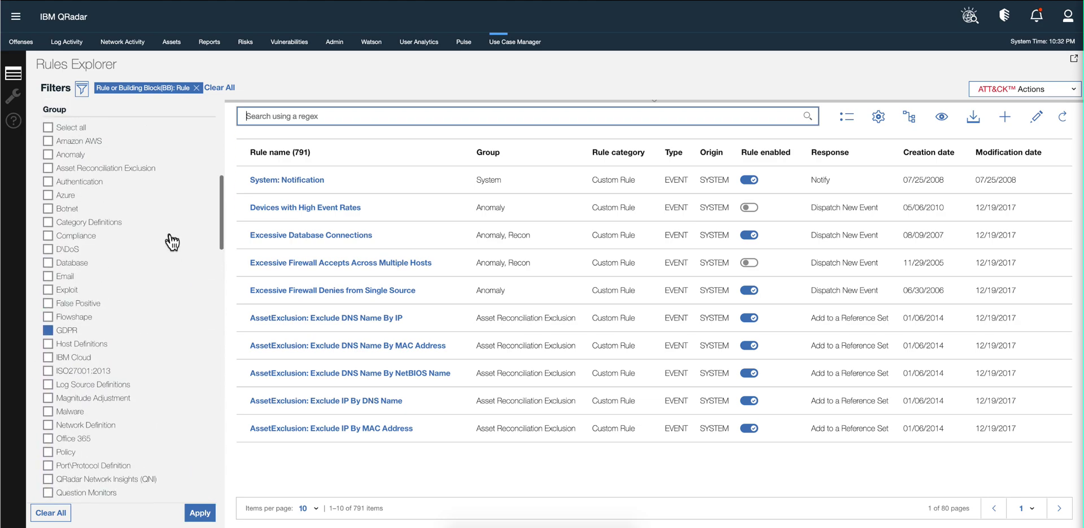
{"action": "scroll", "coordinate": [170, 235], "scroll_direction": "up", "scroll_amount": 5}
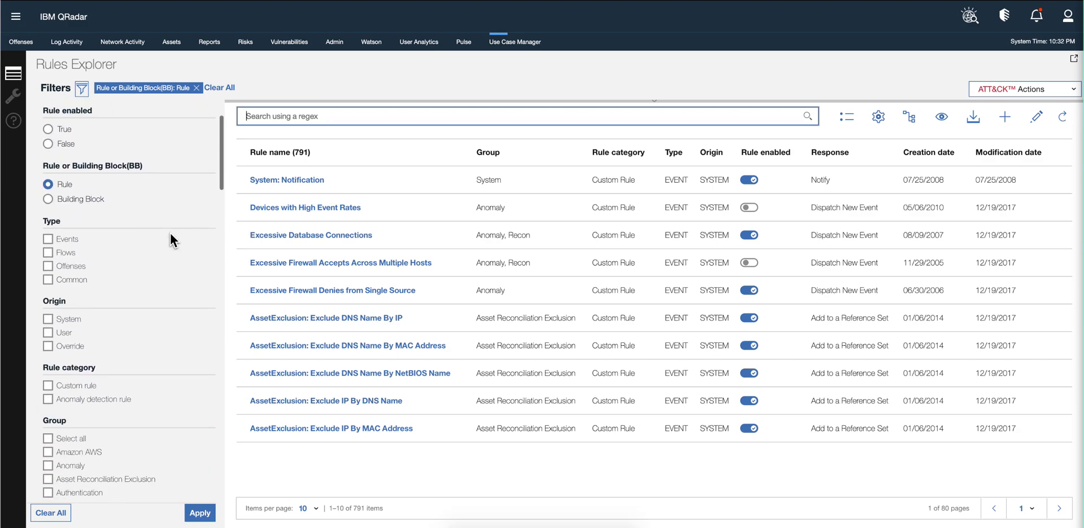
{"action": "scroll", "coordinate": [171, 237], "scroll_direction": "down", "scroll_amount": 15}
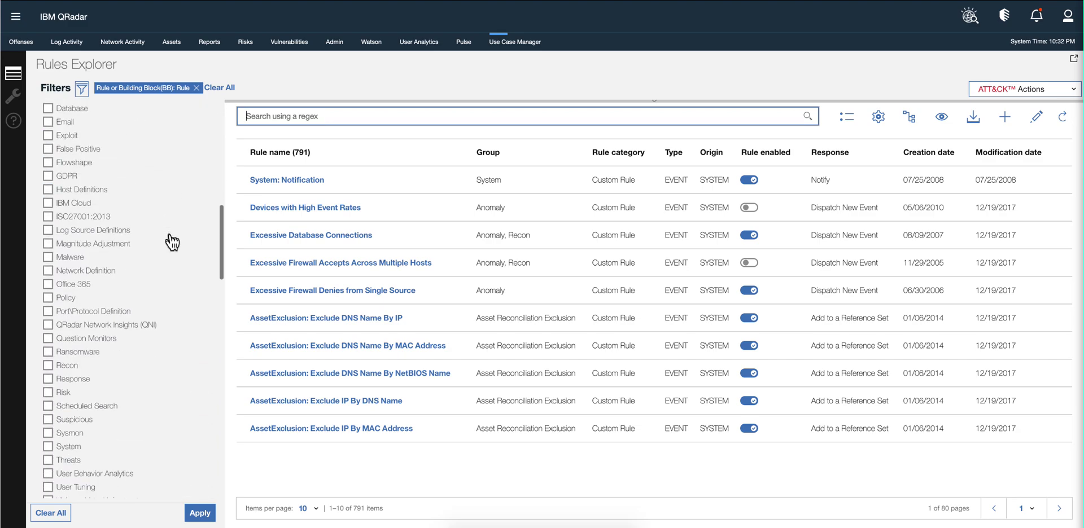
{"action": "scroll", "coordinate": [170, 237], "scroll_direction": "down", "scroll_amount": 8}
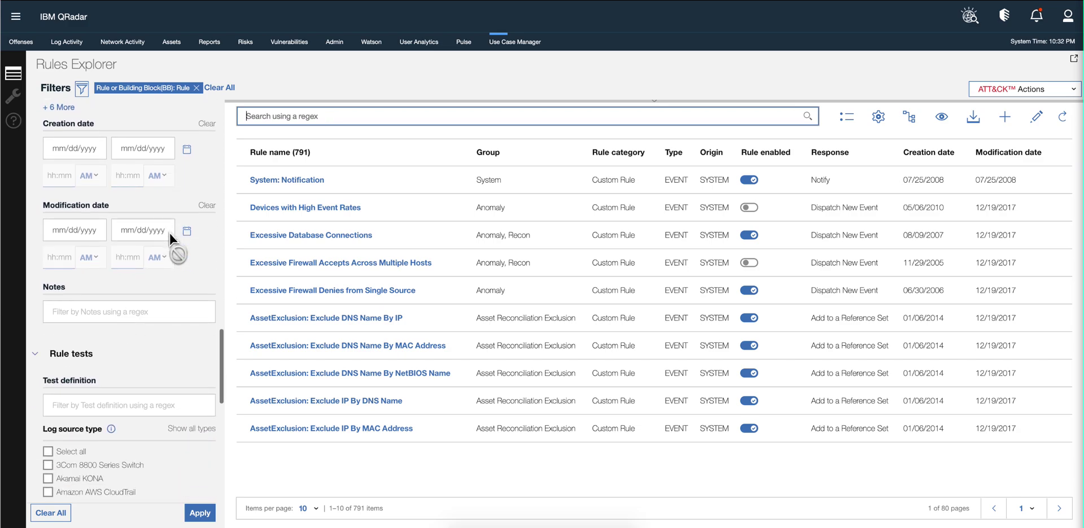
Filter the rule list to rules whose notes contain "escalation"
{"action": "left_click", "coordinate": [125, 288]}
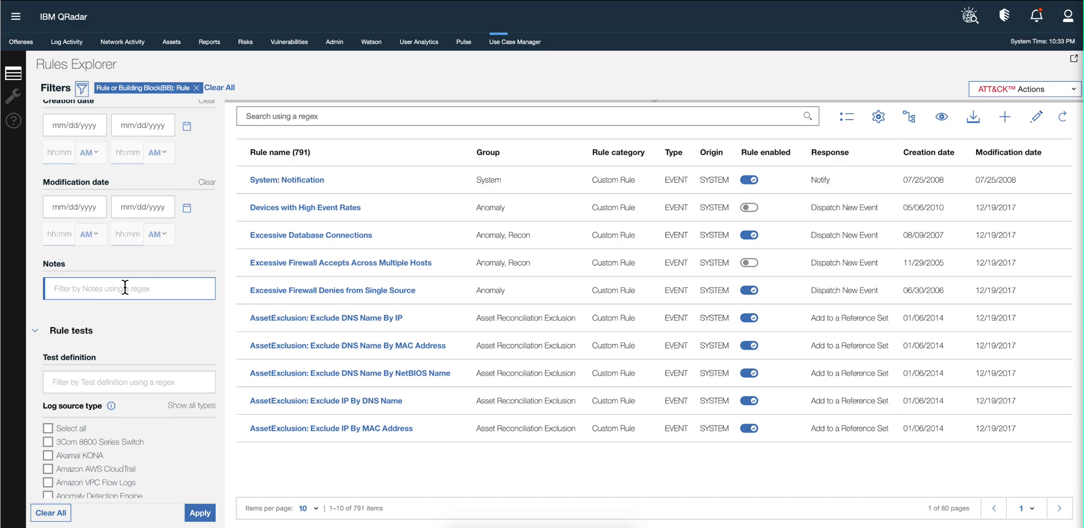
{"action": "type", "text": "esca"}
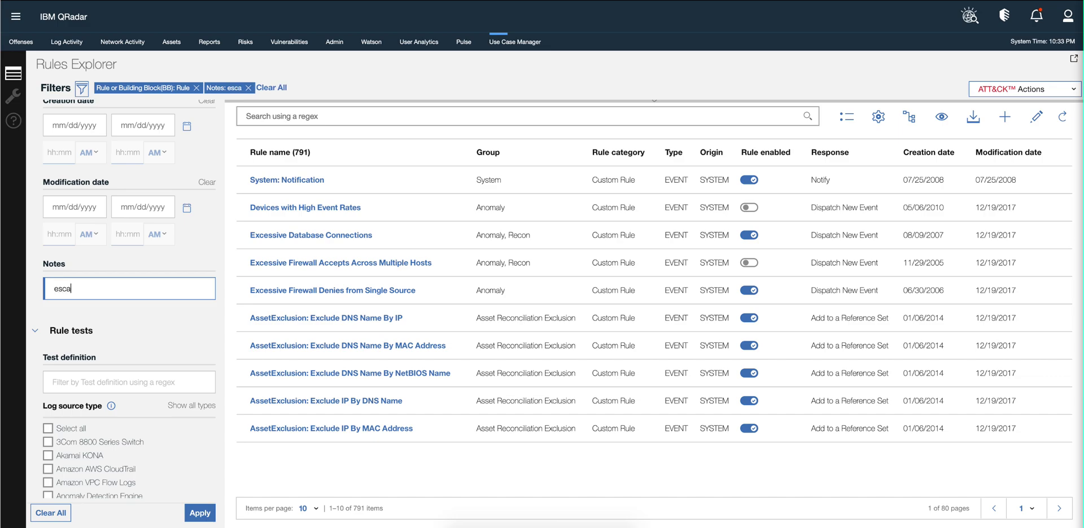
{"action": "type", "text": "lation"}
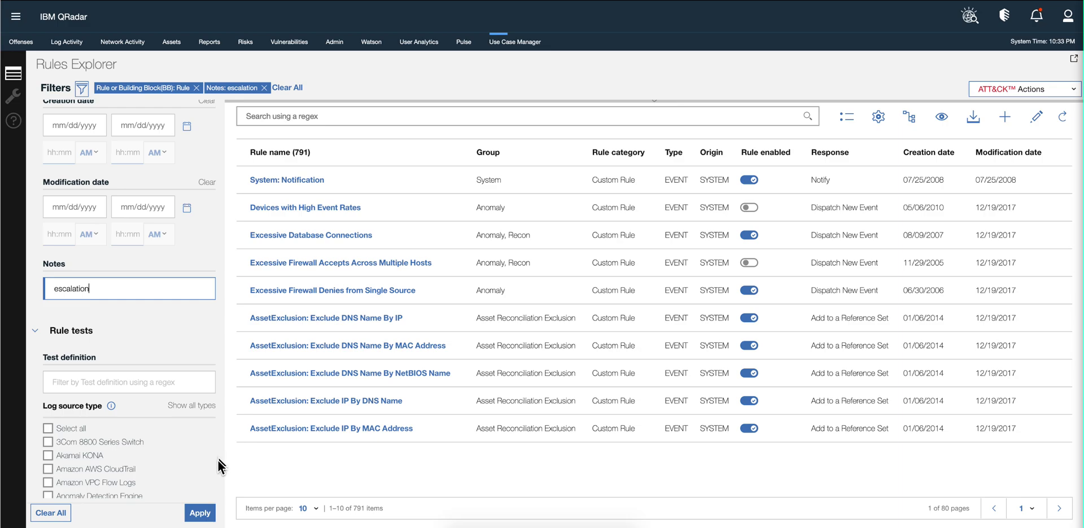
{"action": "left_click", "coordinate": [201, 513]}
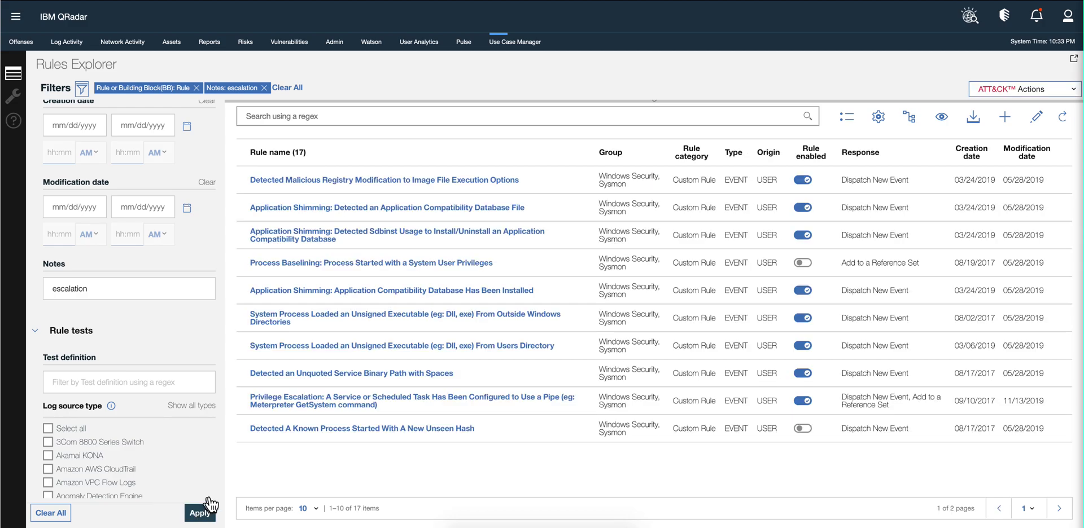
Investigate the rule Detected Malicious Registry Modification to Image File Execution Options, reviewing its log source BBs and notes, and close the investigation
{"action": "left_click", "coordinate": [320, 178]}
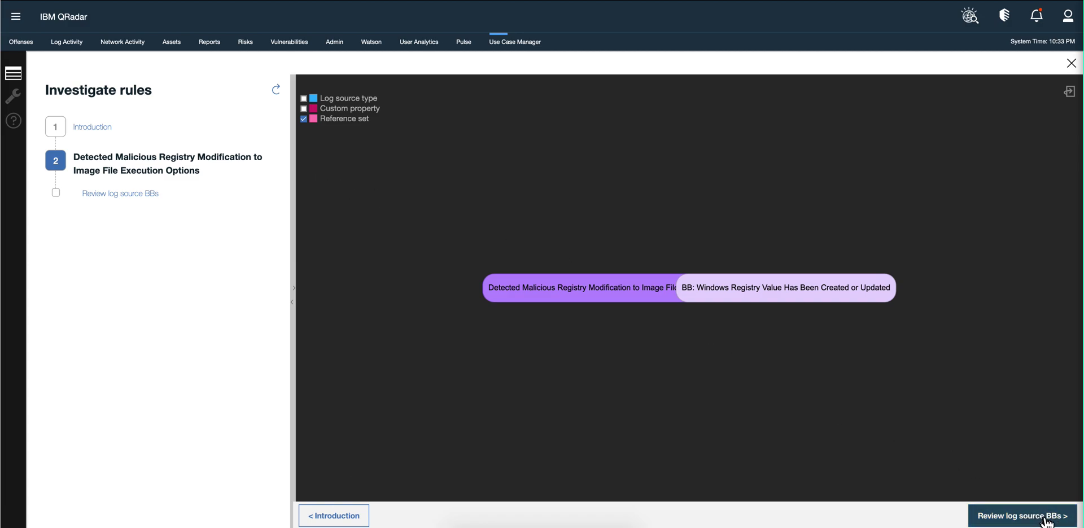
{"action": "left_click", "coordinate": [1070, 95]}
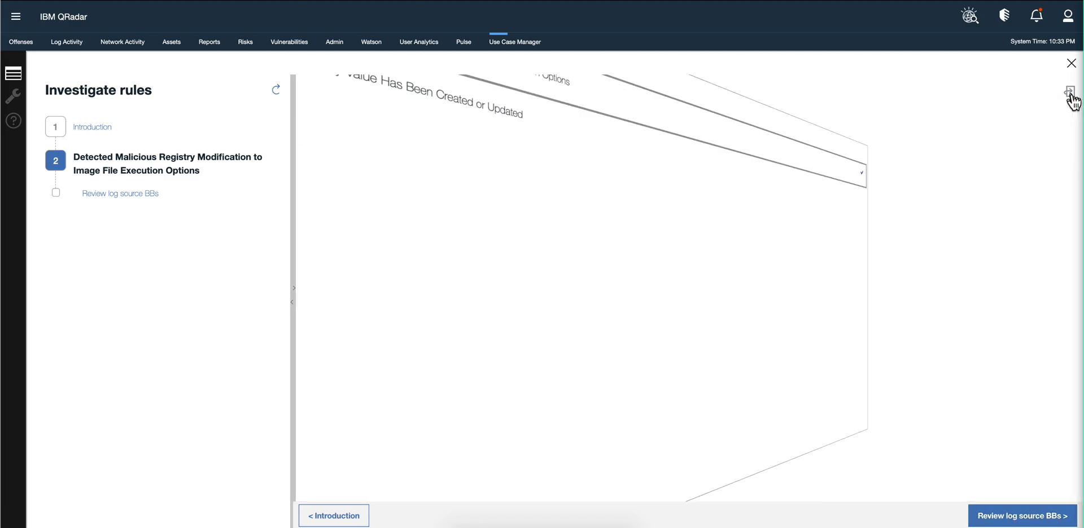
{"action": "left_click", "coordinate": [1026, 517]}
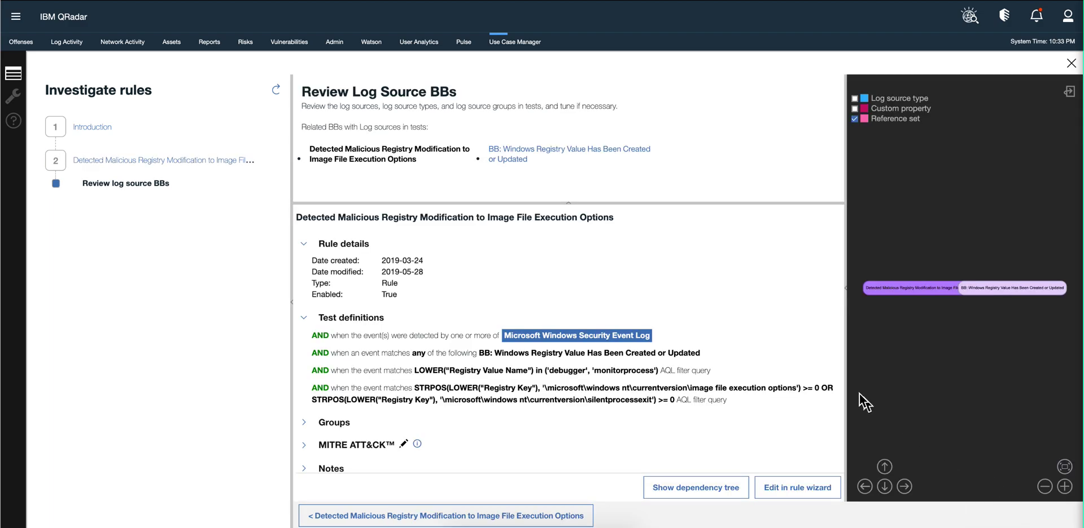
{"action": "left_click", "coordinate": [303, 470]}
{"action": "scroll", "coordinate": [359, 451], "scroll_direction": "down", "scroll_amount": 2}
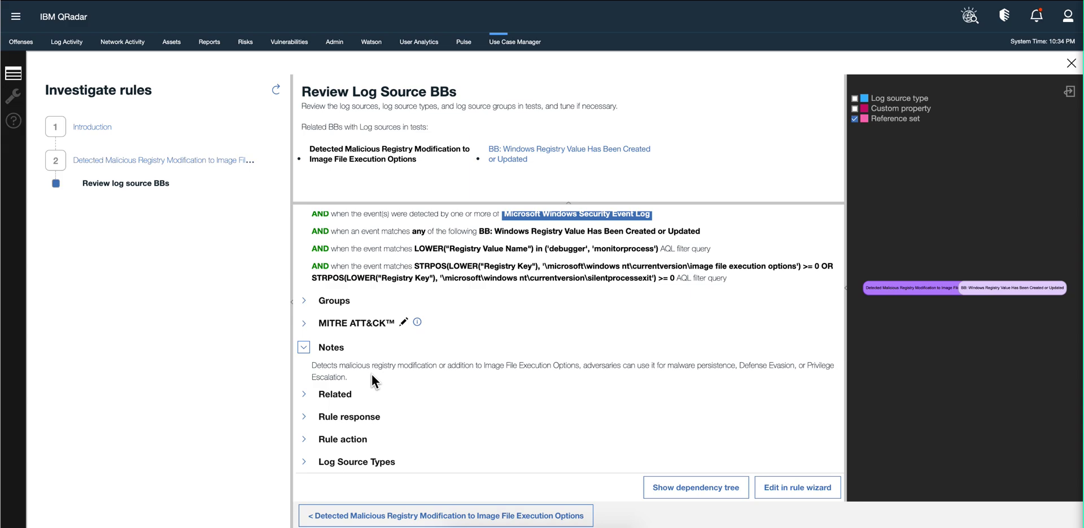
{"action": "left_click", "coordinate": [1071, 63]}
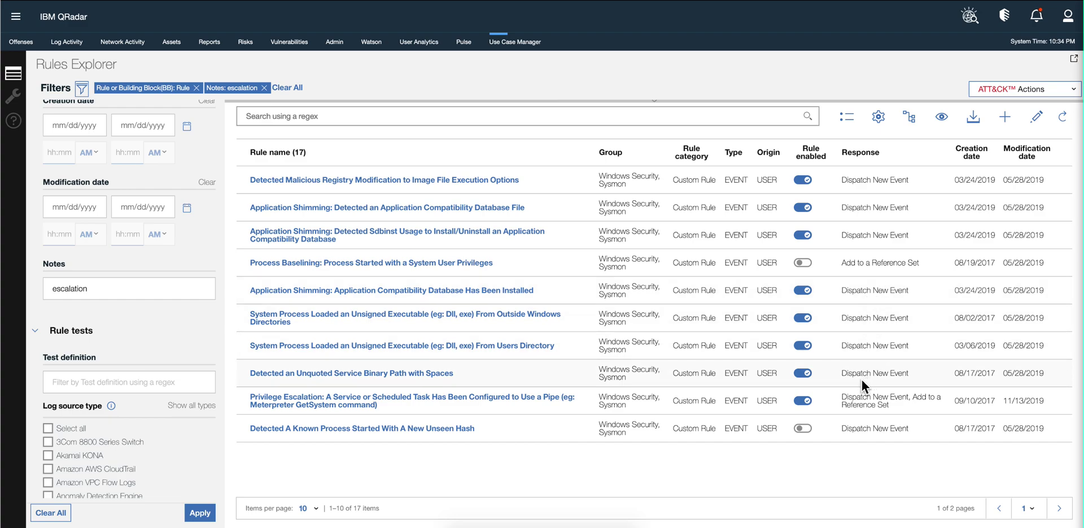
Clear the "escalation" text from the Notes filter
{"action": "scroll", "coordinate": [107, 310], "scroll_direction": "down", "scroll_amount": 5}
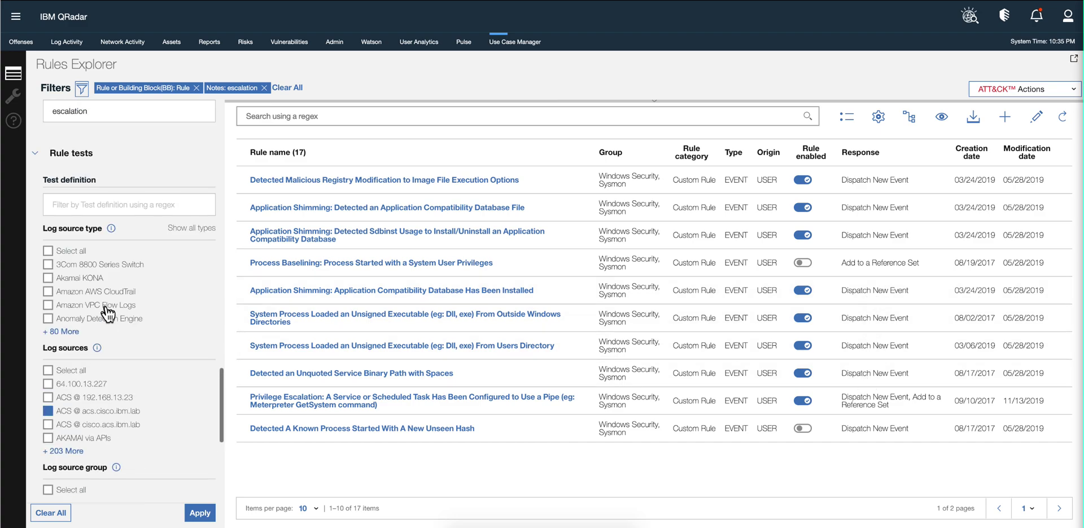
{"action": "left_click", "coordinate": [107, 311]}
{"action": "scroll", "coordinate": [106, 311], "scroll_direction": "up", "scroll_amount": 5}
{"action": "scroll", "coordinate": [107, 314], "scroll_direction": "up", "scroll_amount": 1}
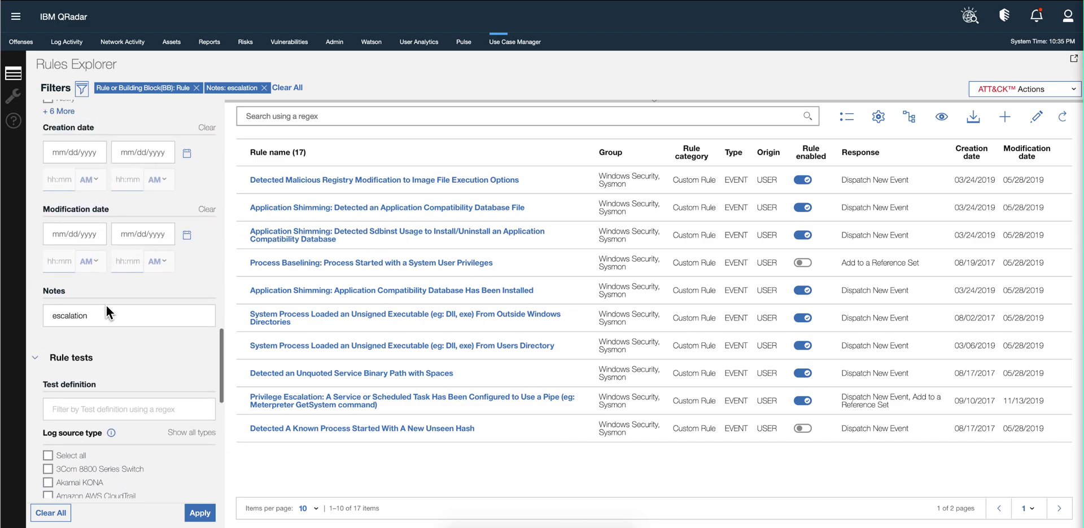
{"action": "left_click", "coordinate": [99, 319]}
{"action": "key", "text": "BackSpace"}
{"action": "key", "text": "BackSpace"}
{"action": "key", "text": "BackSpace"}
{"action": "key", "text": "BackSpace"}
{"action": "key", "text": "BackSpace"}
{"action": "key", "text": "BackSpace"}
{"action": "key", "text": "BackSpace"}
{"action": "key", "text": "BackSpace"}
{"action": "key", "text": "BackSpace"}
{"action": "key", "text": "BackSpace"}
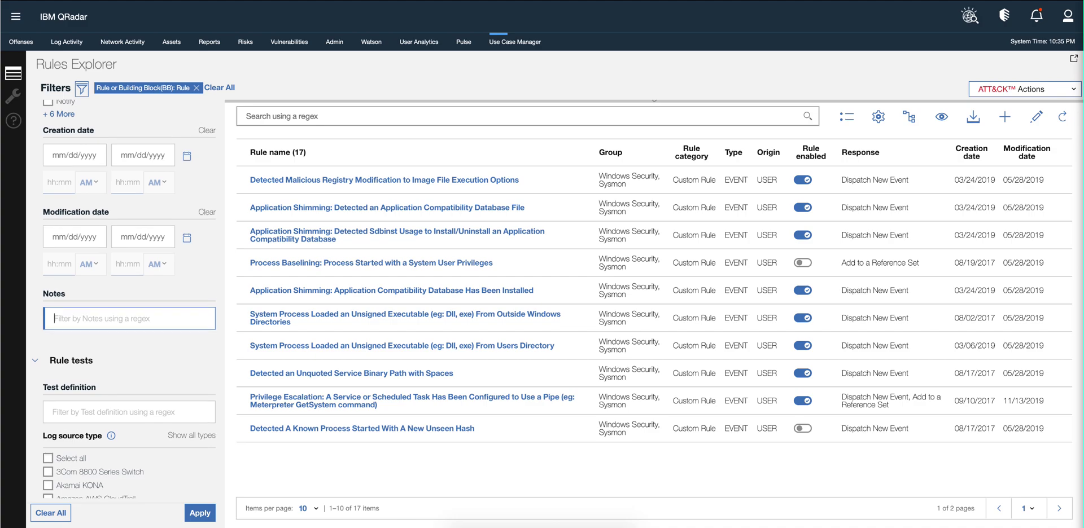
Expand the Response filter to its full list of options, through SNMP Trap
{"action": "scroll", "coordinate": [107, 317], "scroll_direction": "up", "scroll_amount": 3}
{"action": "scroll", "coordinate": [107, 316], "scroll_direction": "up", "scroll_amount": 1}
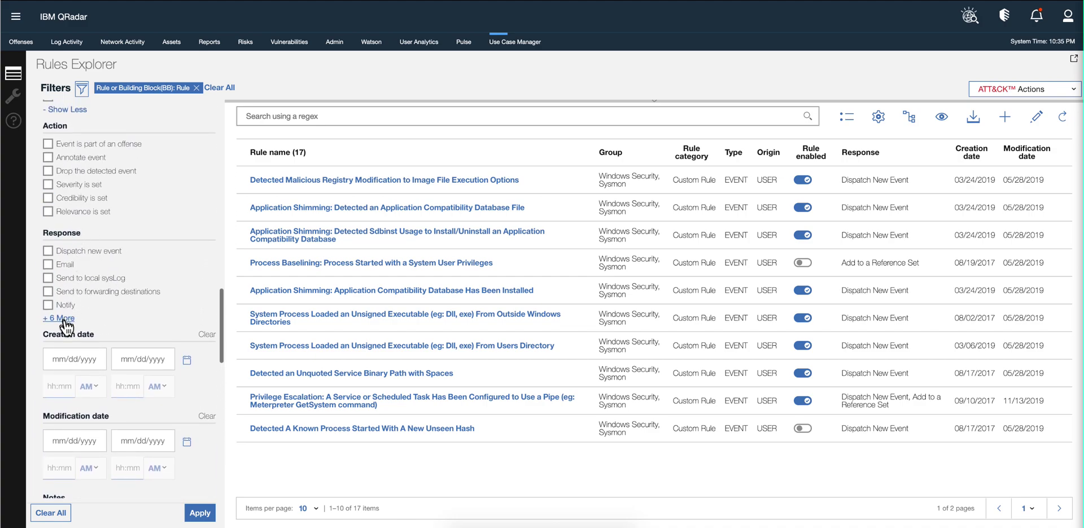
{"action": "left_click", "coordinate": [66, 319]}
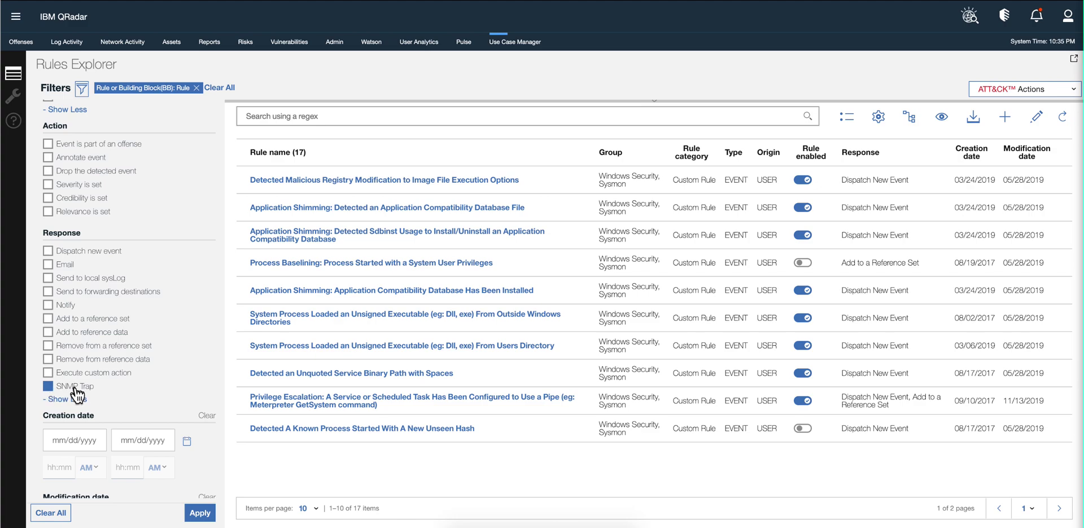
{"action": "left_click", "coordinate": [75, 388]}
Apply the "Log source types per custom property" template to the rule report
{"action": "left_click", "coordinate": [910, 119]}
{"action": "left_click", "coordinate": [842, 125]}
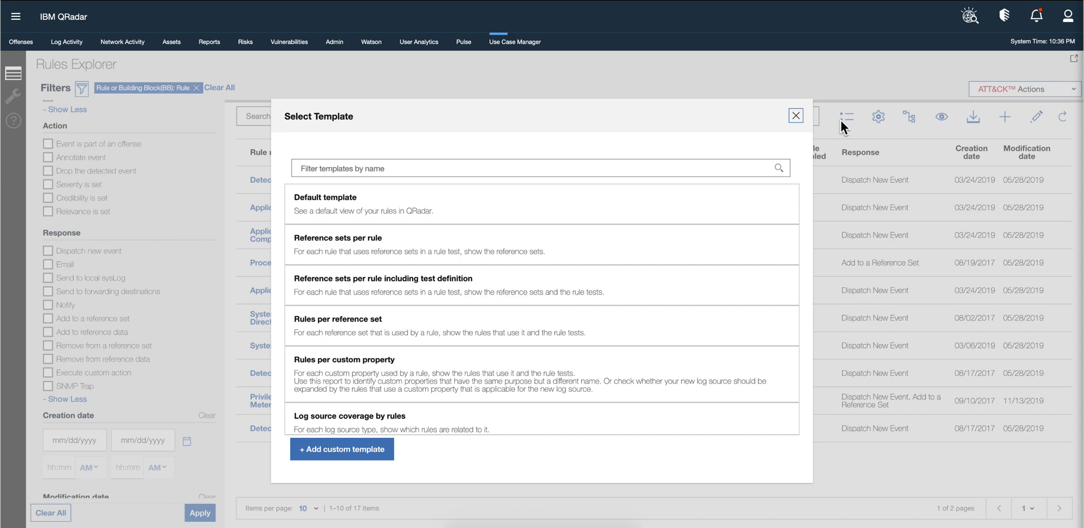
{"action": "scroll", "coordinate": [527, 261], "scroll_direction": "down", "scroll_amount": 5}
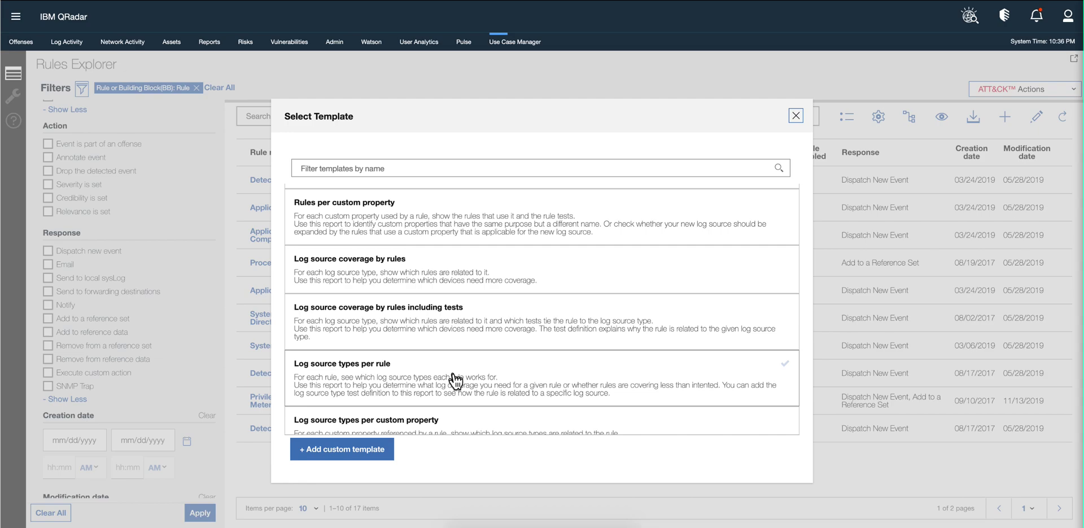
{"action": "scroll", "coordinate": [455, 381], "scroll_direction": "down", "scroll_amount": 2}
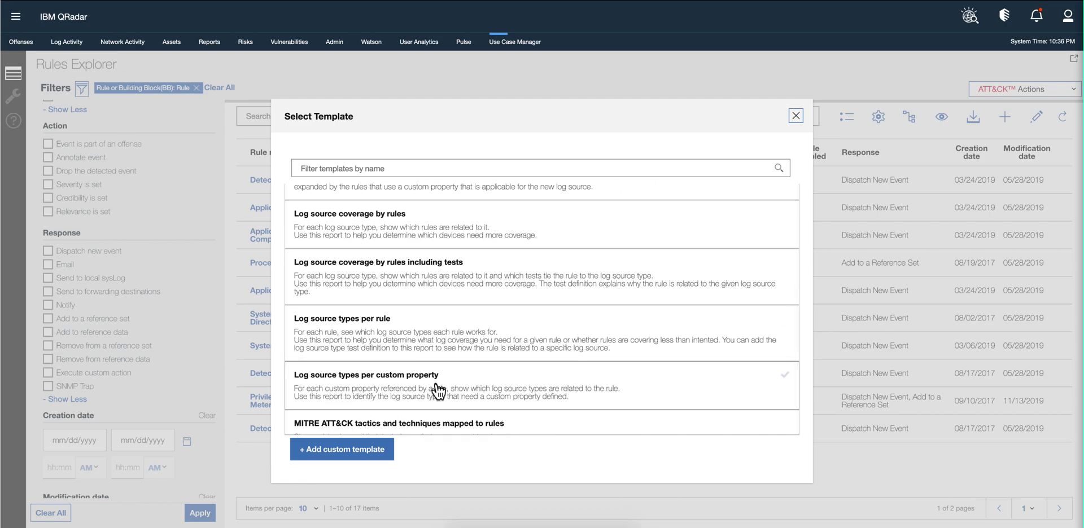
{"action": "left_click", "coordinate": [438, 386]}
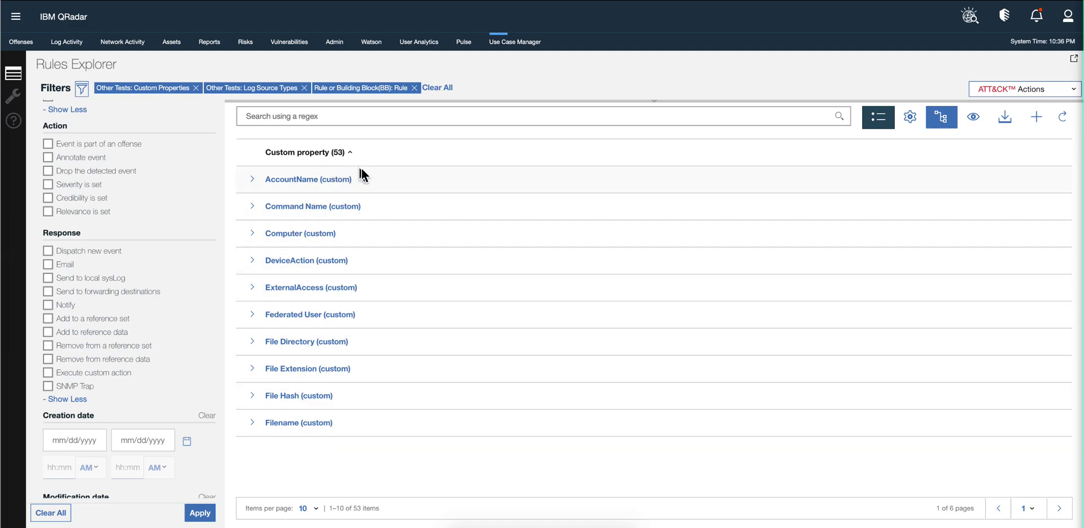
Compare the report's flat and tree layouts, and expand AccountName (custom) down to the rules for Amazon AWS CloudTrail
{"action": "left_click", "coordinate": [940, 117]}
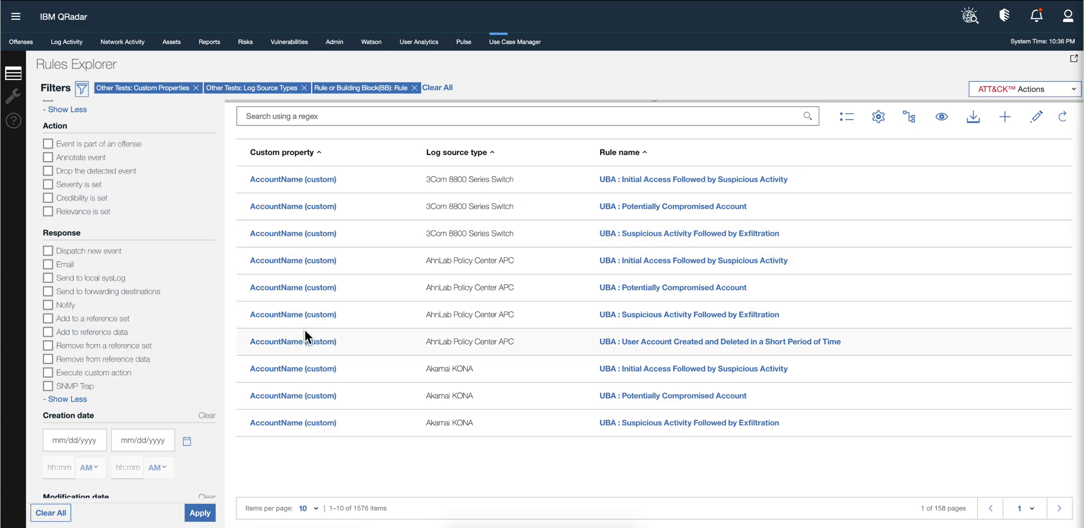
{"action": "left_click", "coordinate": [910, 118]}
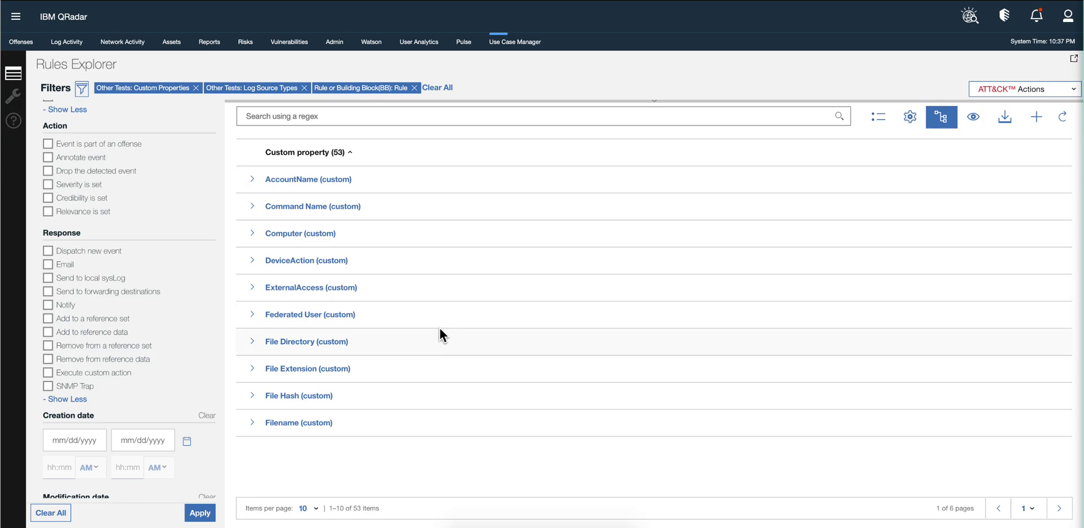
{"action": "left_click", "coordinate": [252, 180]}
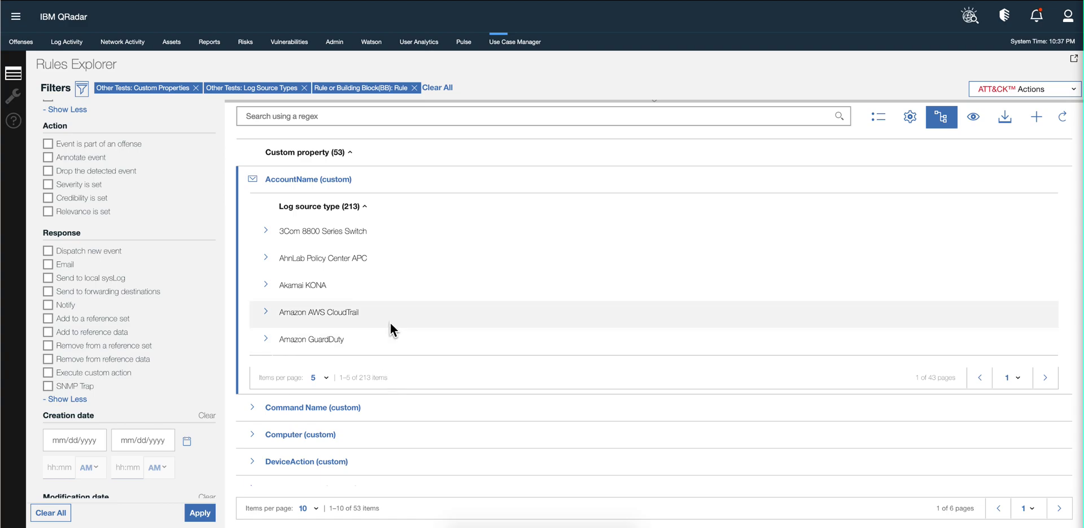
{"action": "left_click", "coordinate": [266, 312]}
{"action": "scroll", "coordinate": [374, 369], "scroll_direction": "down", "scroll_amount": 1}
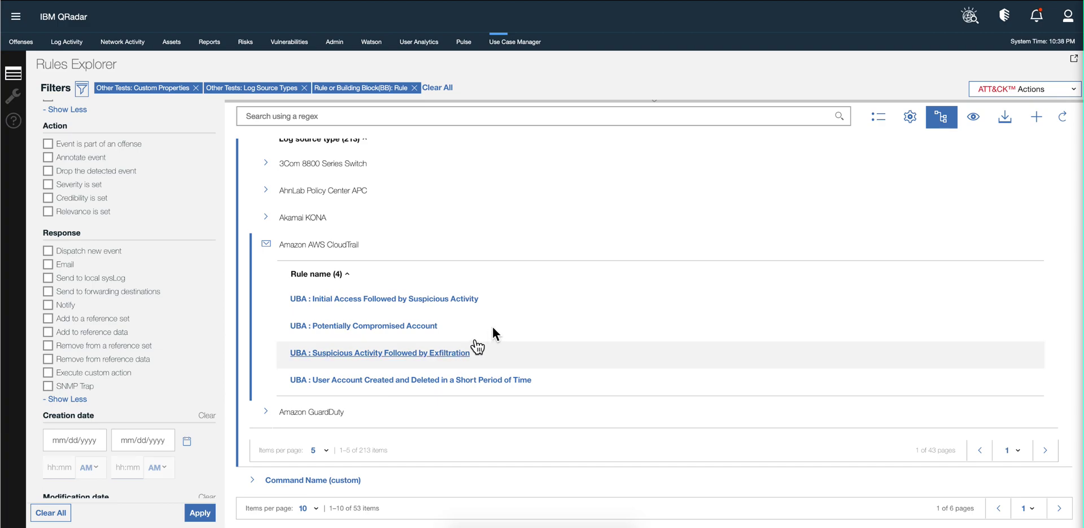
Return the rule report to the Default template
{"action": "left_click", "coordinate": [877, 116]}
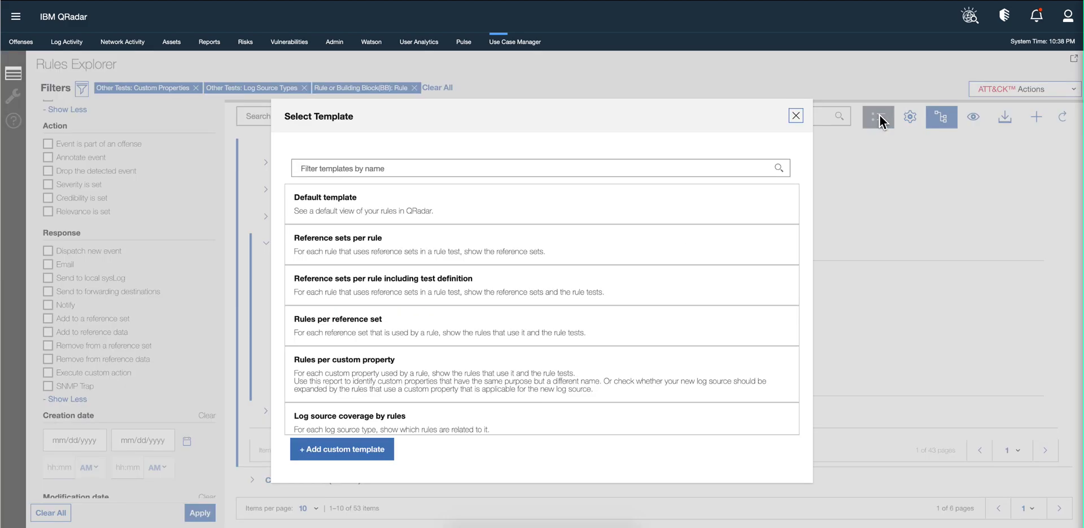
{"action": "left_click", "coordinate": [511, 213]}
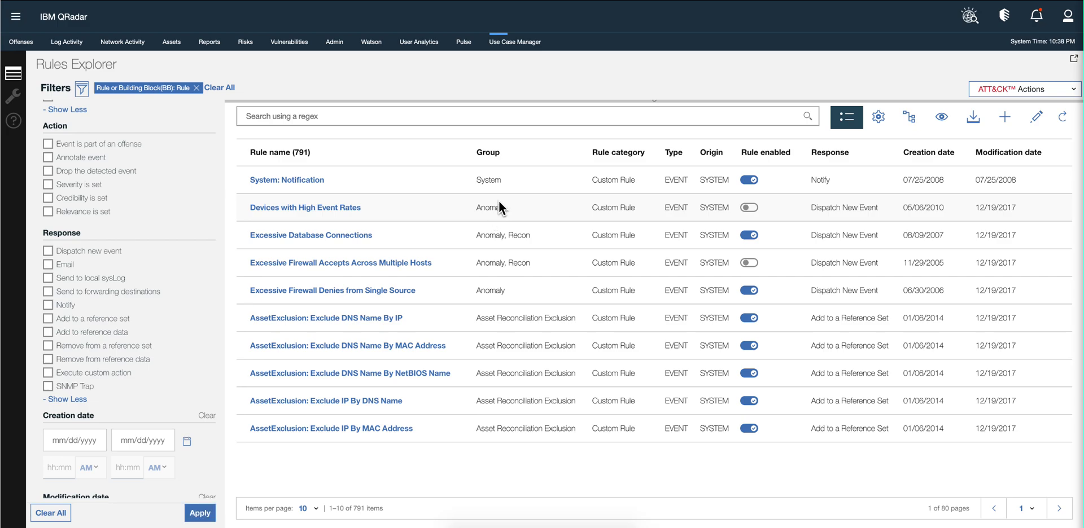
Expand the Other tests filter and limit the rules to those with a Reference set test
{"action": "scroll", "coordinate": [161, 253], "scroll_direction": "up", "scroll_amount": 10}
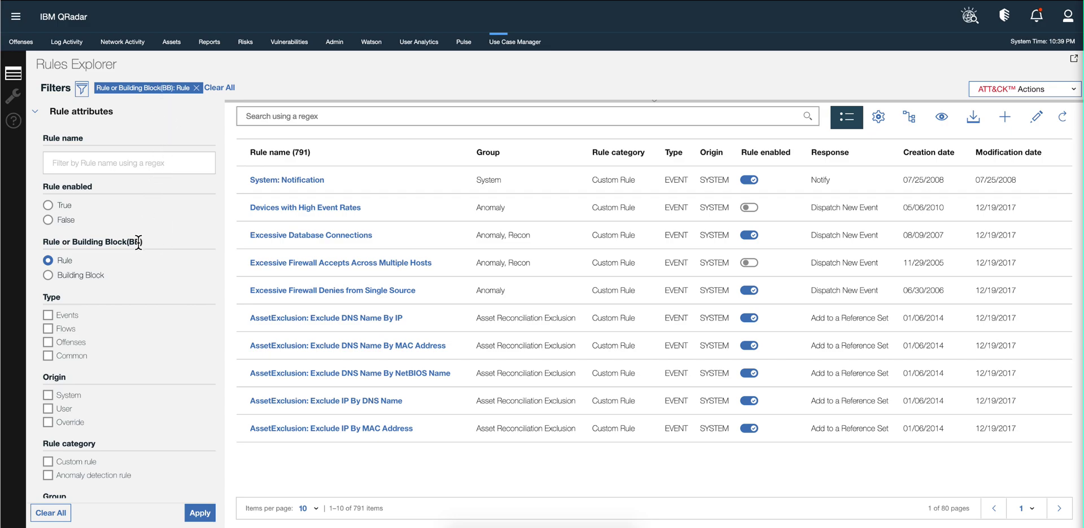
{"action": "scroll", "coordinate": [112, 296], "scroll_direction": "down", "scroll_amount": 10}
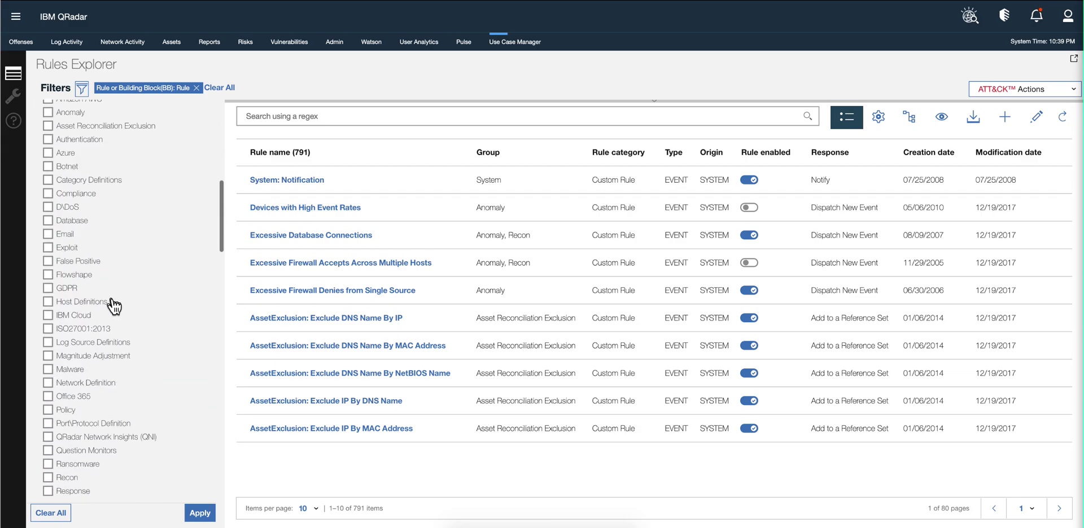
{"action": "scroll", "coordinate": [114, 305], "scroll_direction": "down", "scroll_amount": 8}
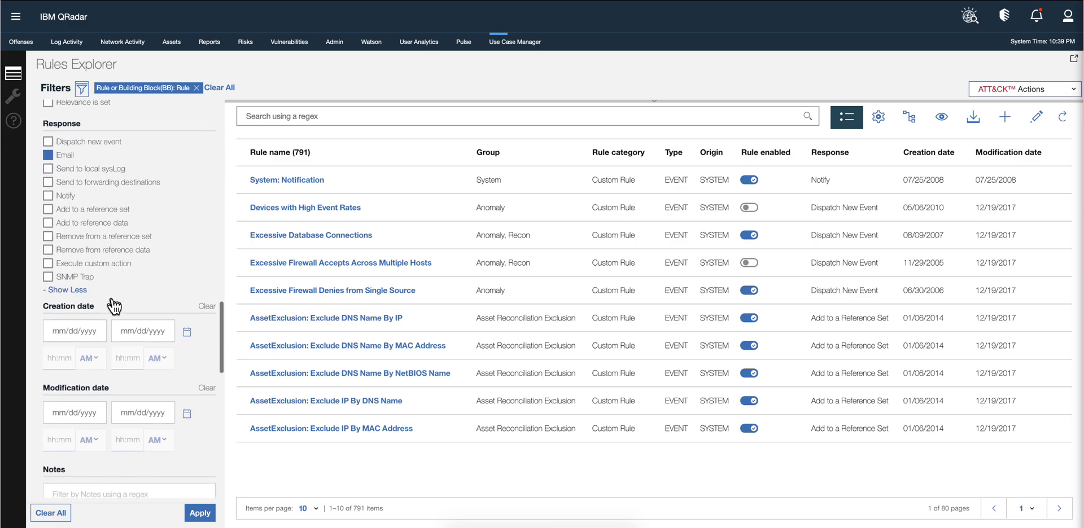
{"action": "scroll", "coordinate": [112, 298], "scroll_direction": "down", "scroll_amount": 8}
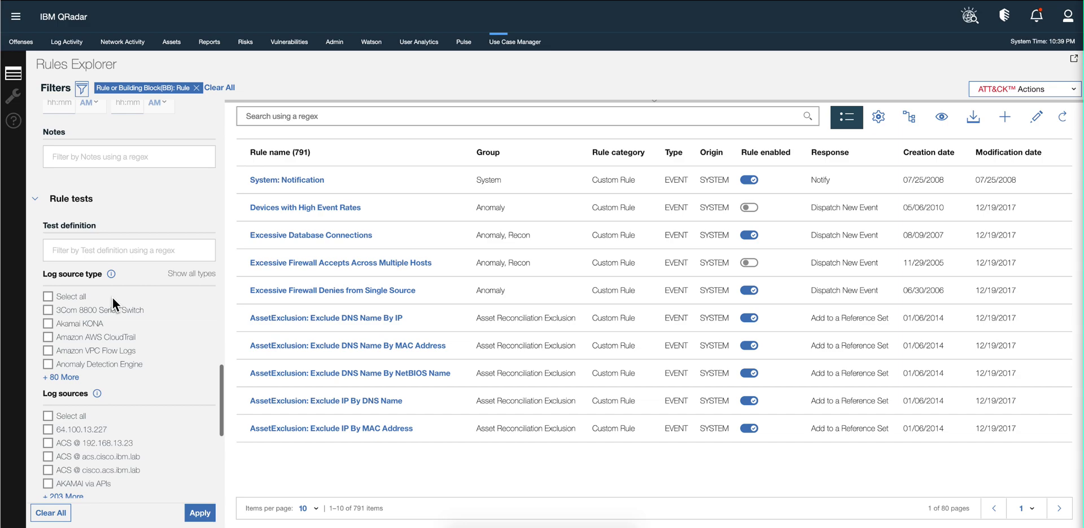
{"action": "scroll", "coordinate": [112, 296], "scroll_direction": "down", "scroll_amount": 5}
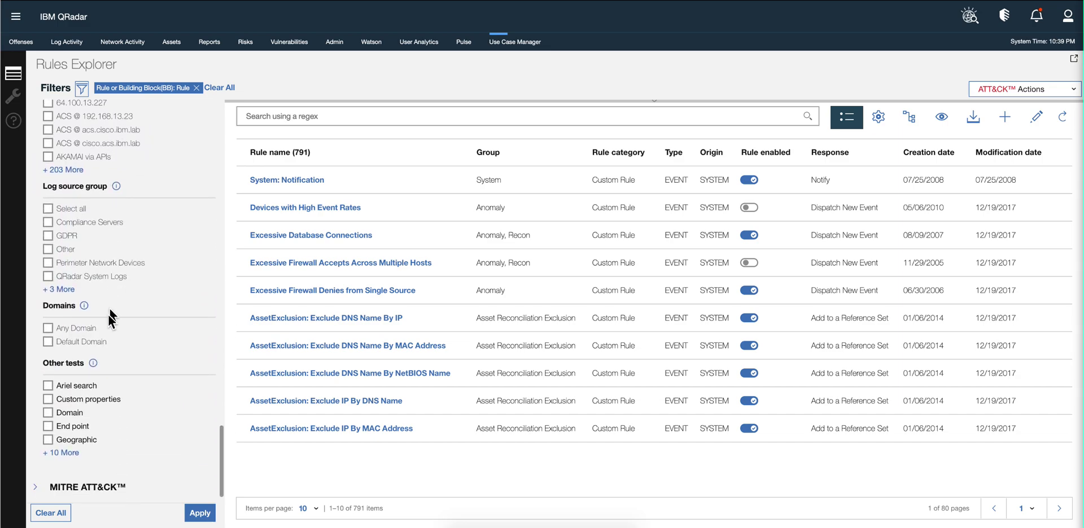
{"action": "left_click", "coordinate": [66, 456]}
{"action": "scroll", "coordinate": [98, 446], "scroll_direction": "down", "scroll_amount": 3}
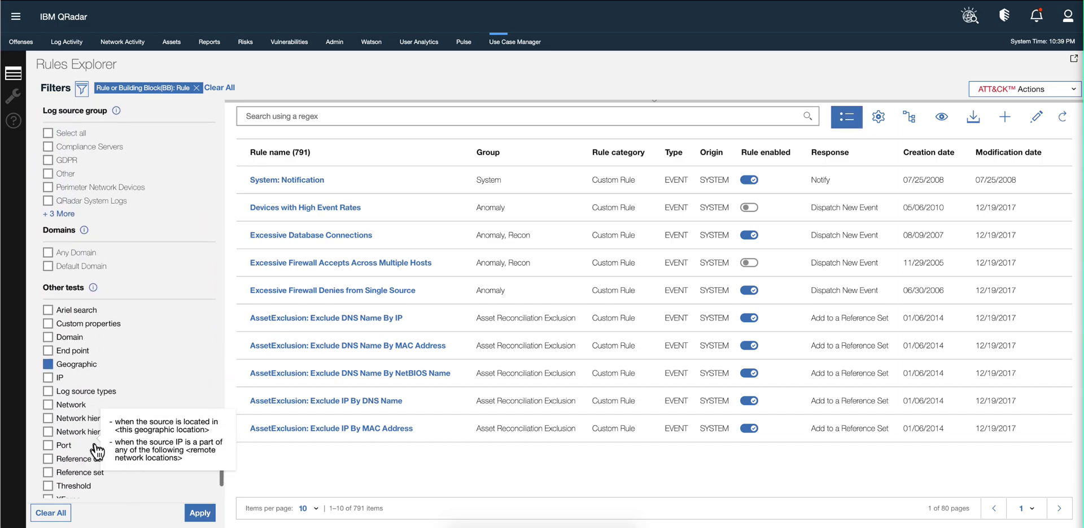
{"action": "left_click", "coordinate": [95, 444]}
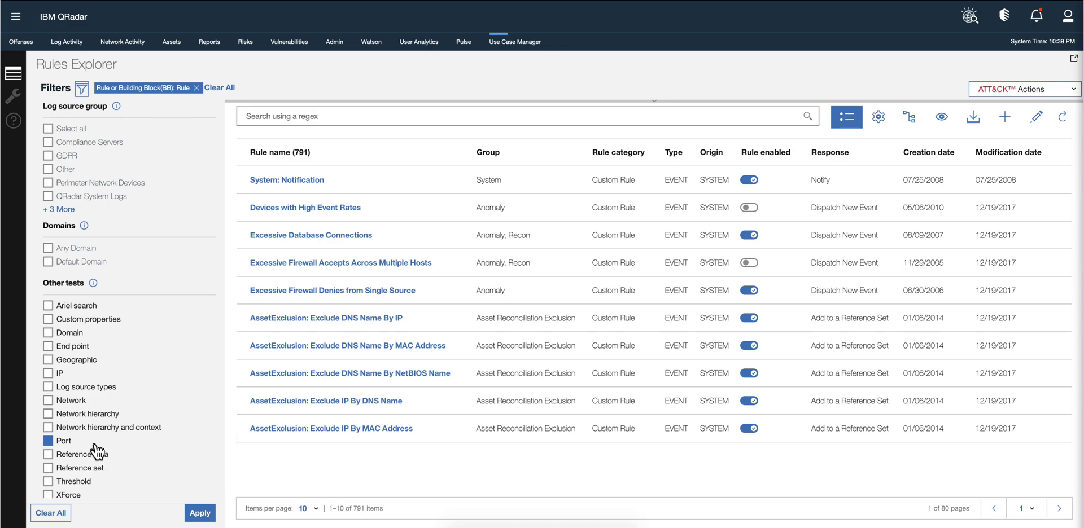
{"action": "left_click", "coordinate": [48, 468]}
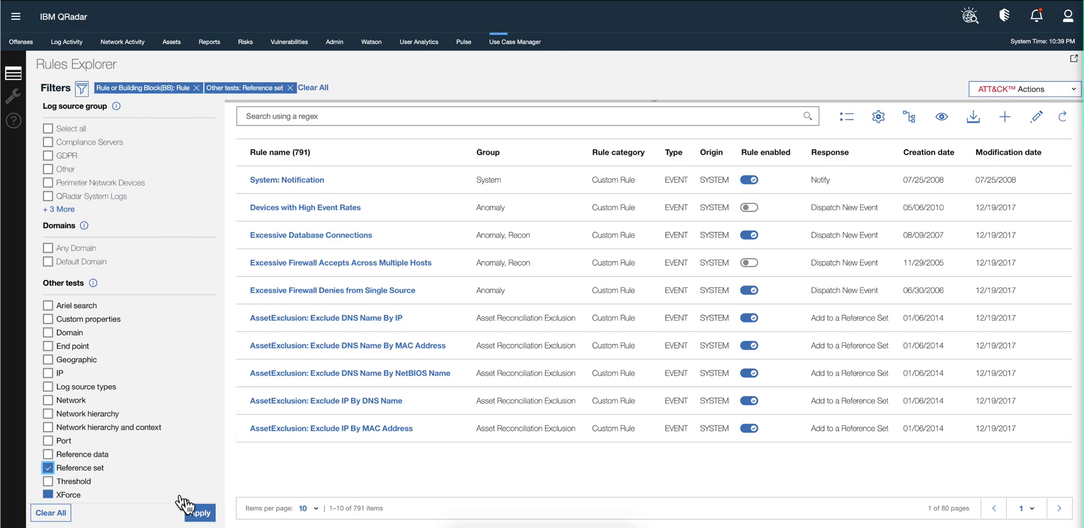
{"action": "left_click", "coordinate": [210, 517]}
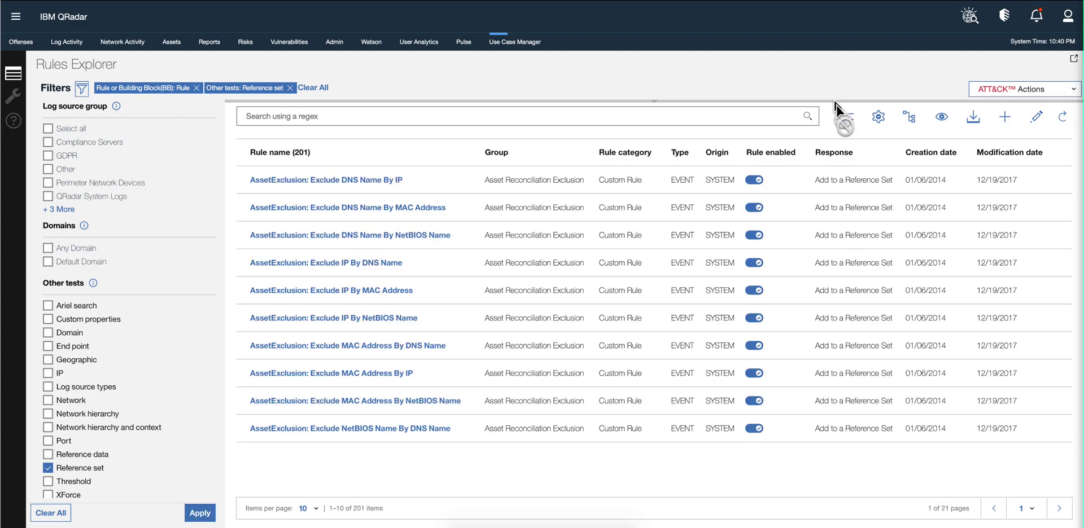
Apply the "Reference sets per rule" template to the filtered rules
{"action": "left_click", "coordinate": [846, 116]}
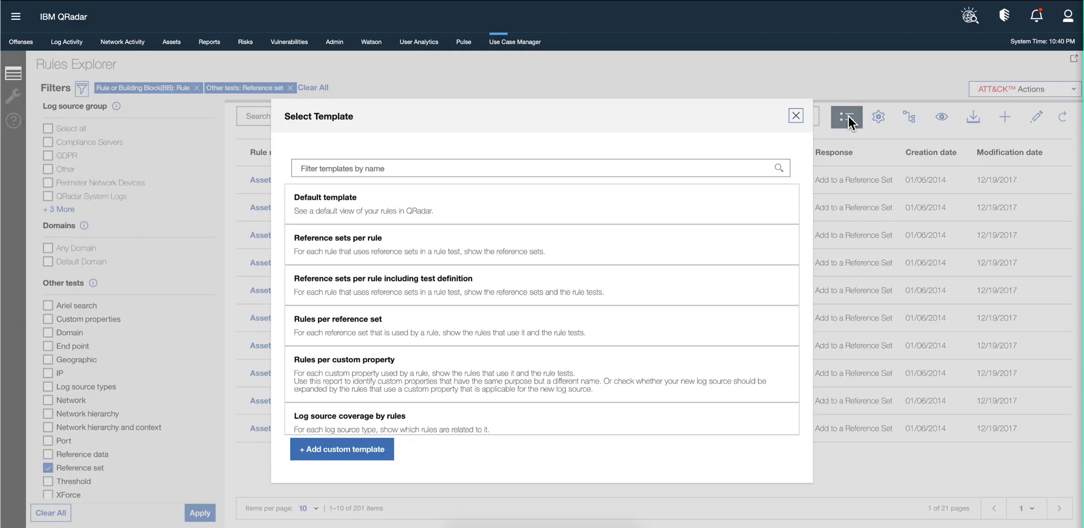
{"action": "left_click", "coordinate": [480, 250]}
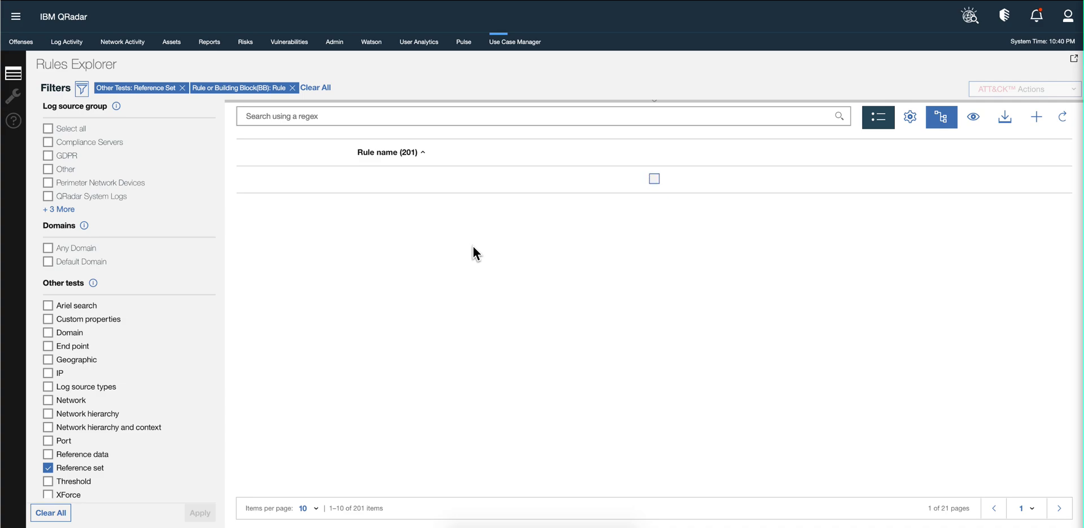
Switch the report to the flat layout, put the Reference set column first, and add the "Test definition: Log source type" column
{"action": "left_click", "coordinate": [941, 119]}
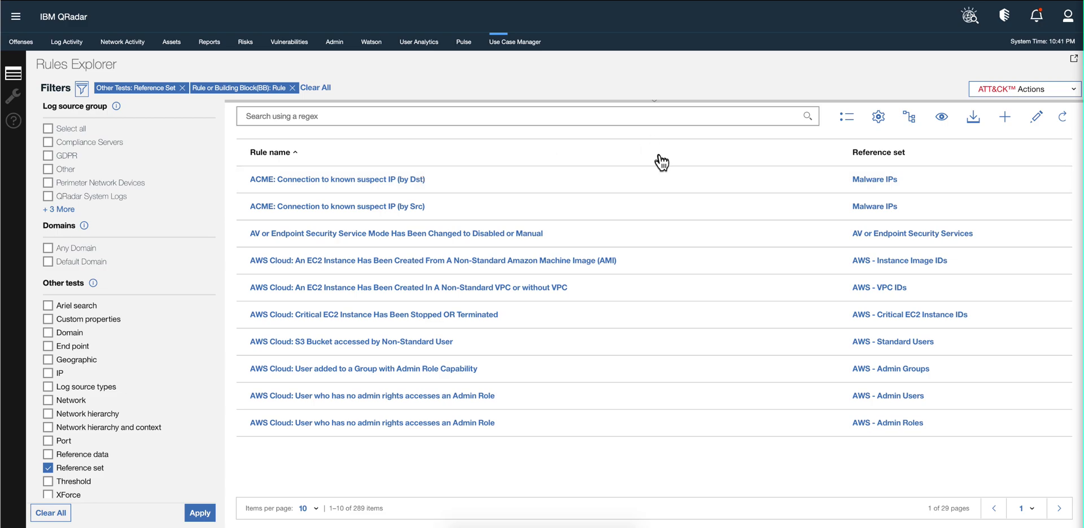
{"action": "left_click", "coordinate": [878, 117]}
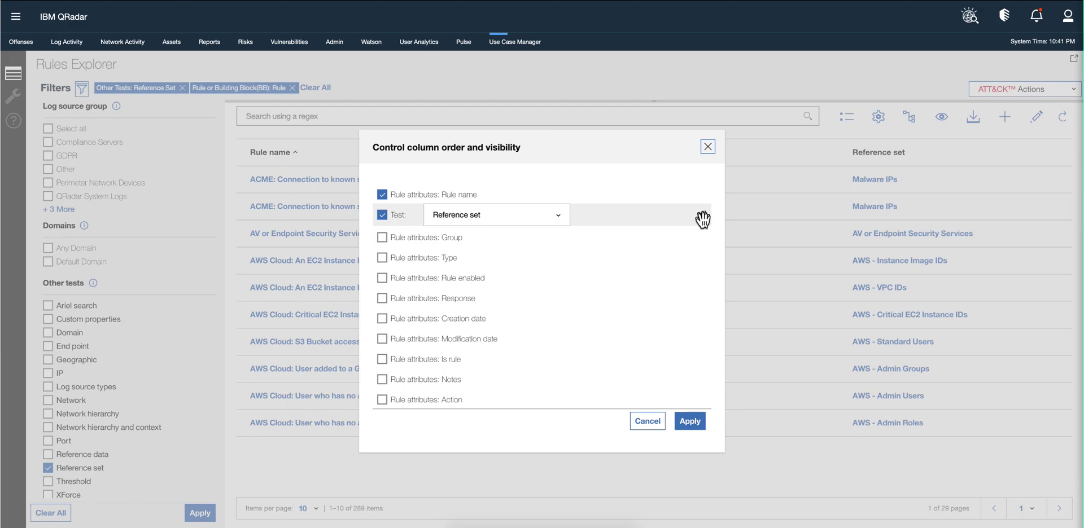
{"action": "left_click_drag", "start_coordinate": [703, 220], "coordinate": [699, 198]}
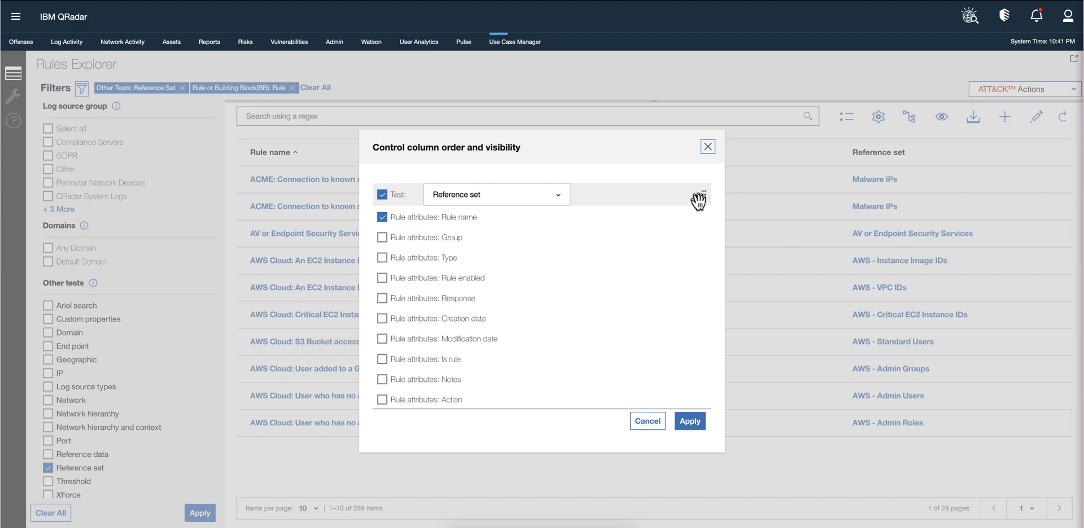
{"action": "scroll", "coordinate": [484, 229], "scroll_direction": "down", "scroll_amount": 3}
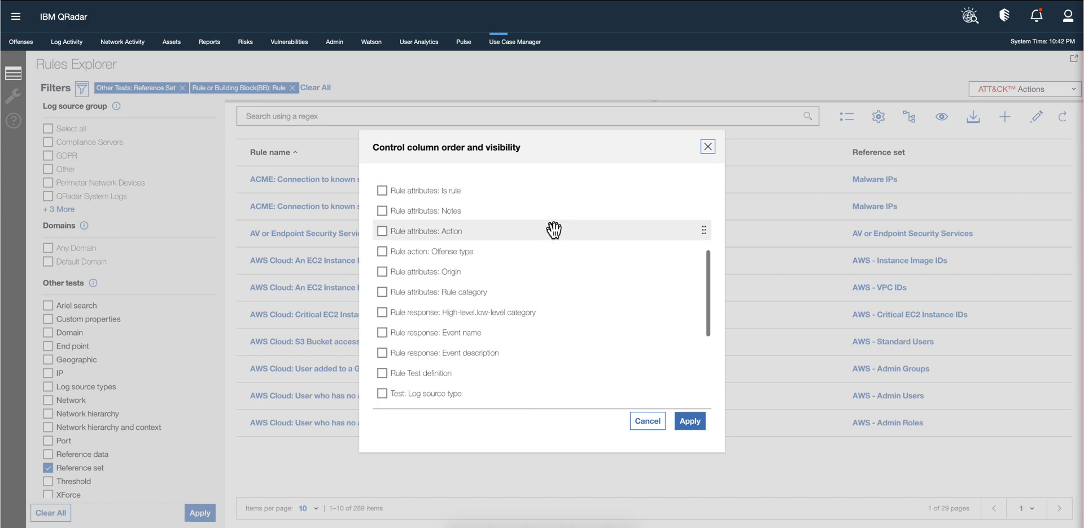
{"action": "scroll", "coordinate": [554, 230], "scroll_direction": "down", "scroll_amount": 4}
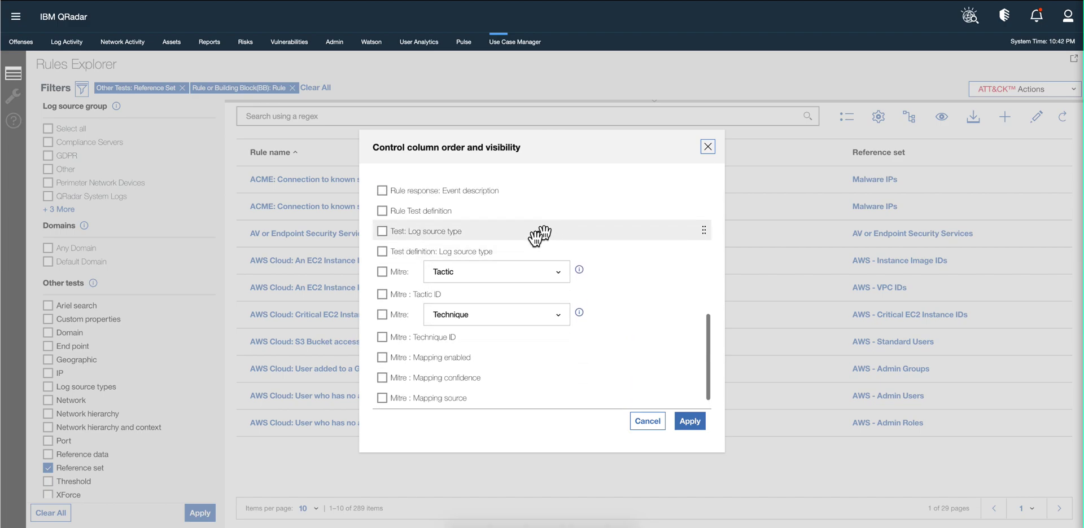
{"action": "left_click", "coordinate": [381, 251]}
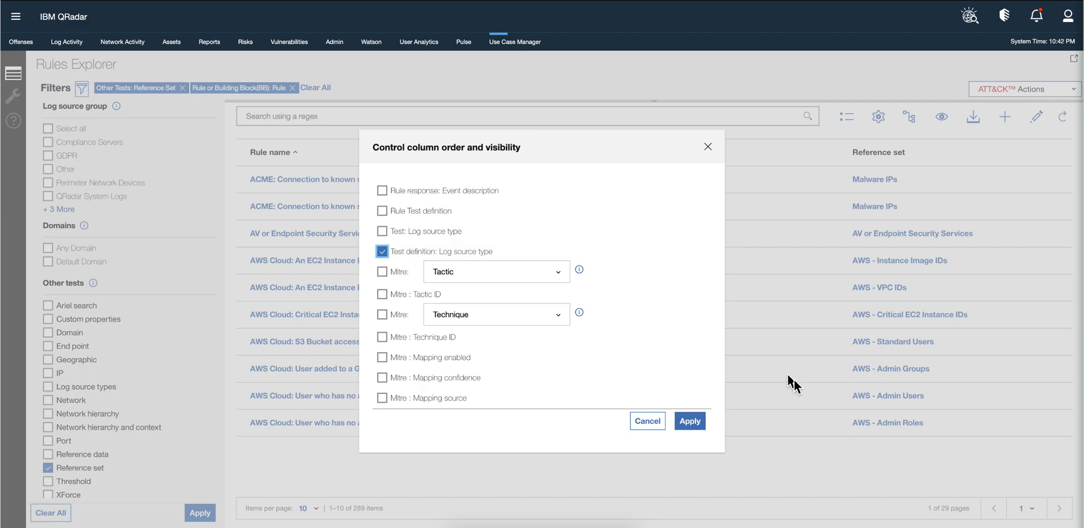
{"action": "left_click", "coordinate": [692, 423]}
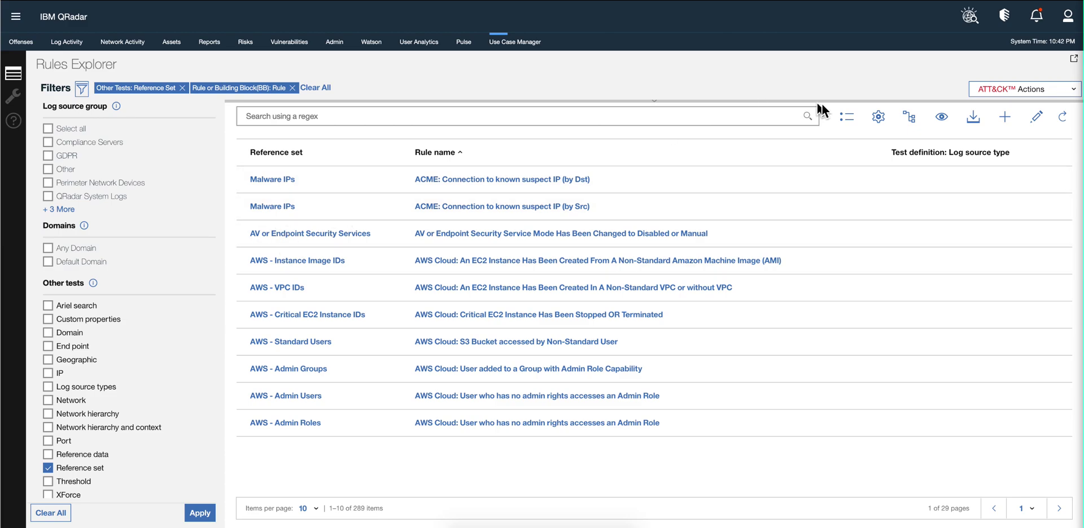
Group the report as a tree and expand Mail Servers down to the "FalsePositive: False Positive Rules and Building Blocks" rule
{"action": "left_click", "coordinate": [910, 119]}
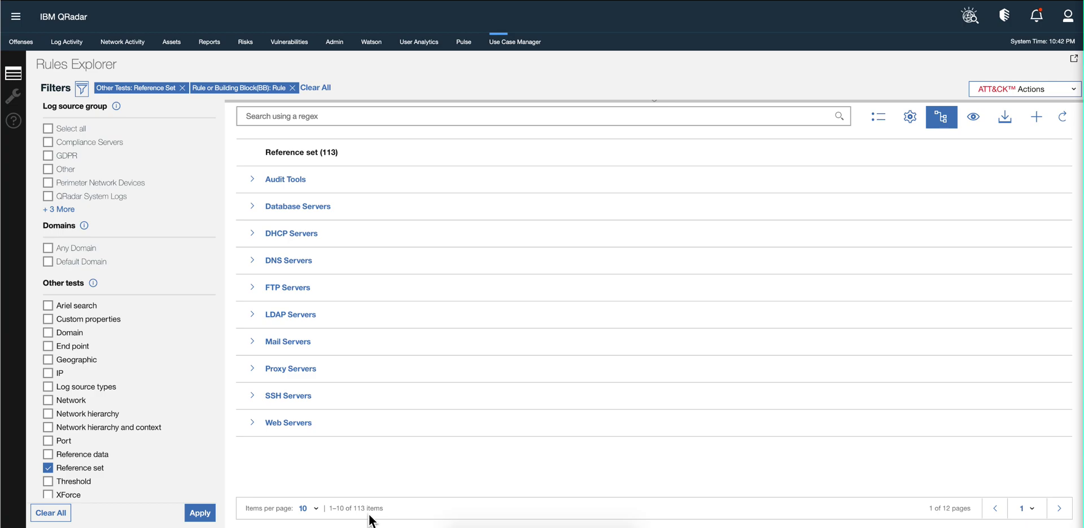
{"action": "left_click", "coordinate": [253, 343]}
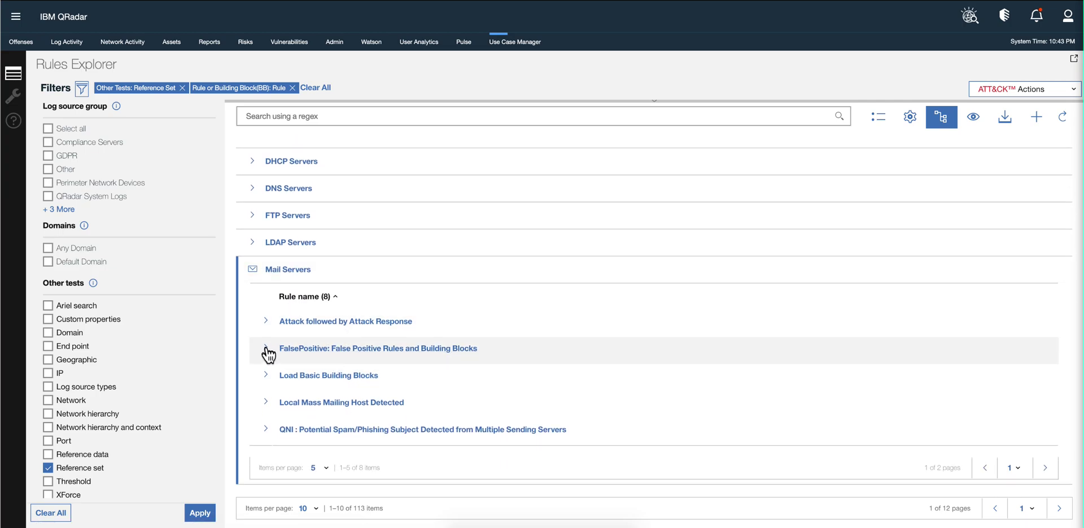
{"action": "left_click", "coordinate": [295, 350]}
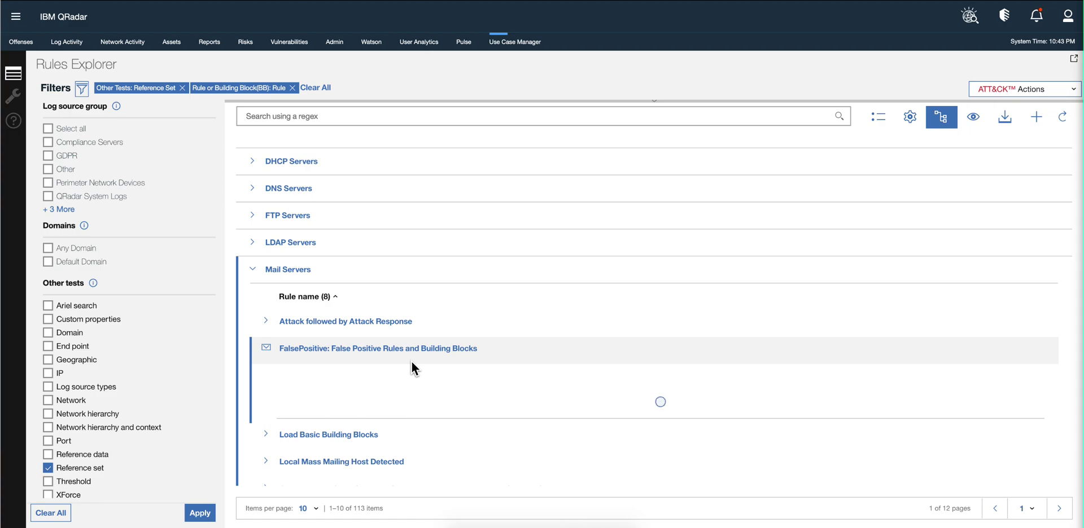
{"action": "scroll", "coordinate": [845, 236], "scroll_direction": "up", "scroll_amount": 2}
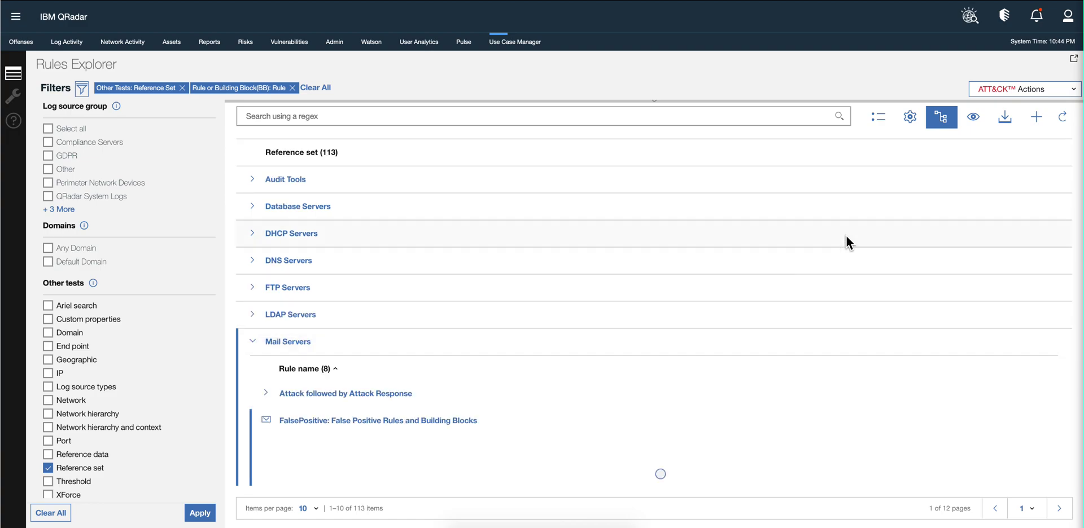
{"action": "left_click", "coordinate": [880, 122]}
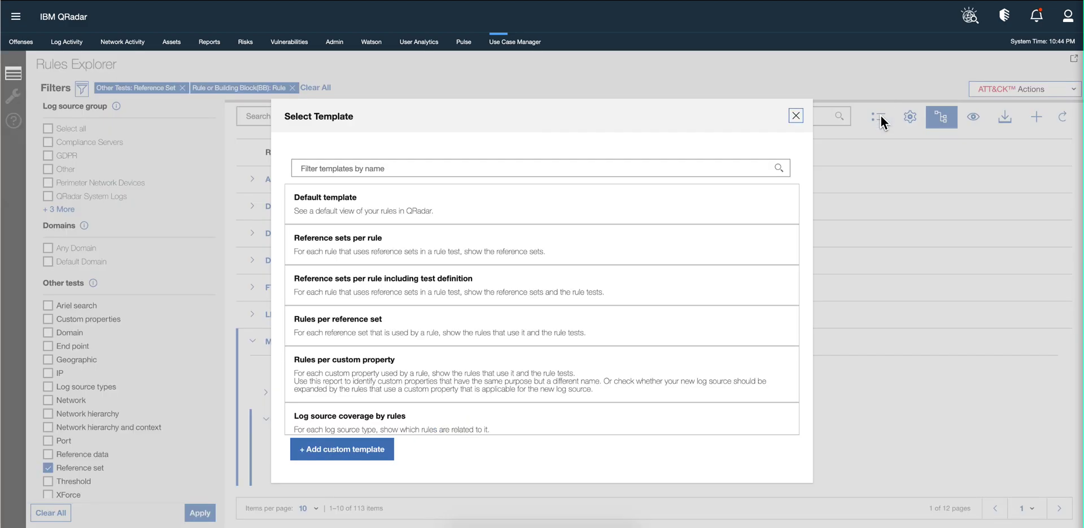
{"action": "left_click", "coordinate": [796, 117]}
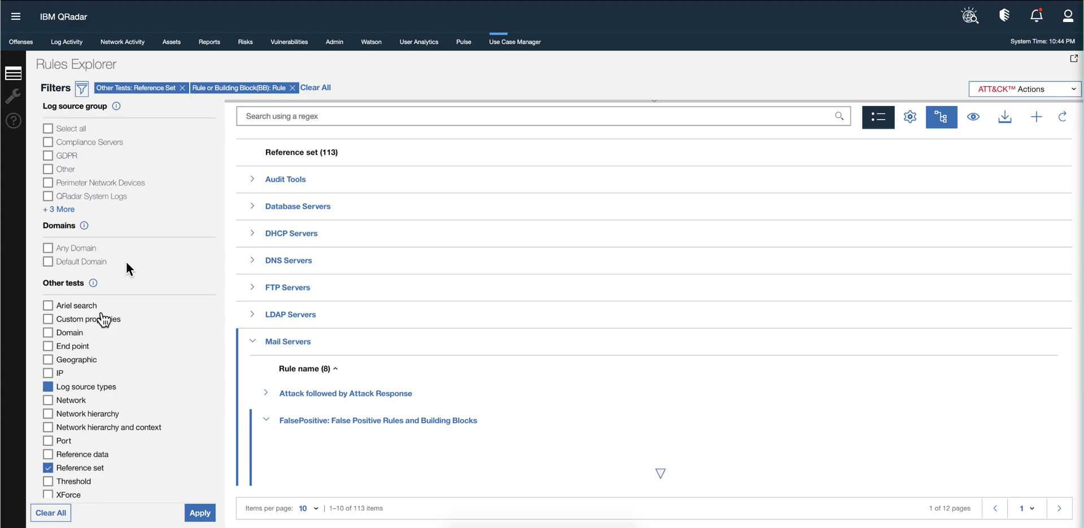
Clear all filters and limit the report to rules of type Flows
{"action": "left_click", "coordinate": [317, 89]}
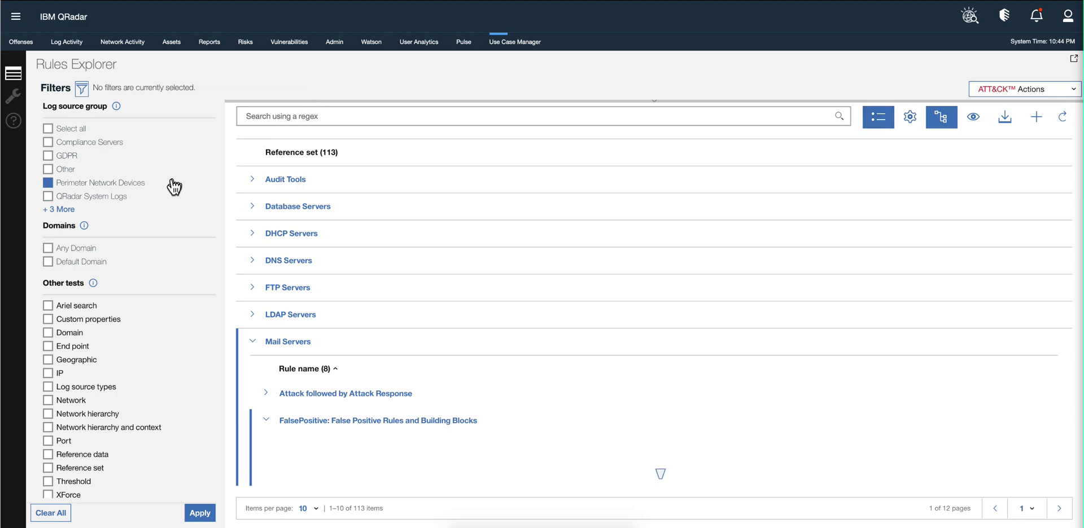
{"action": "scroll", "coordinate": [159, 205], "scroll_direction": "up", "scroll_amount": 4}
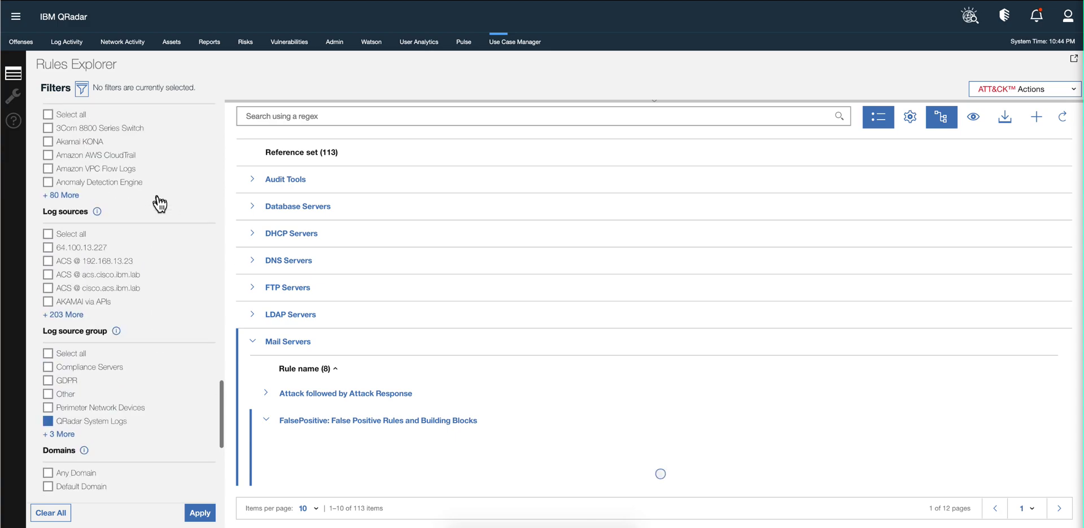
{"action": "scroll", "coordinate": [160, 205], "scroll_direction": "up", "scroll_amount": 5}
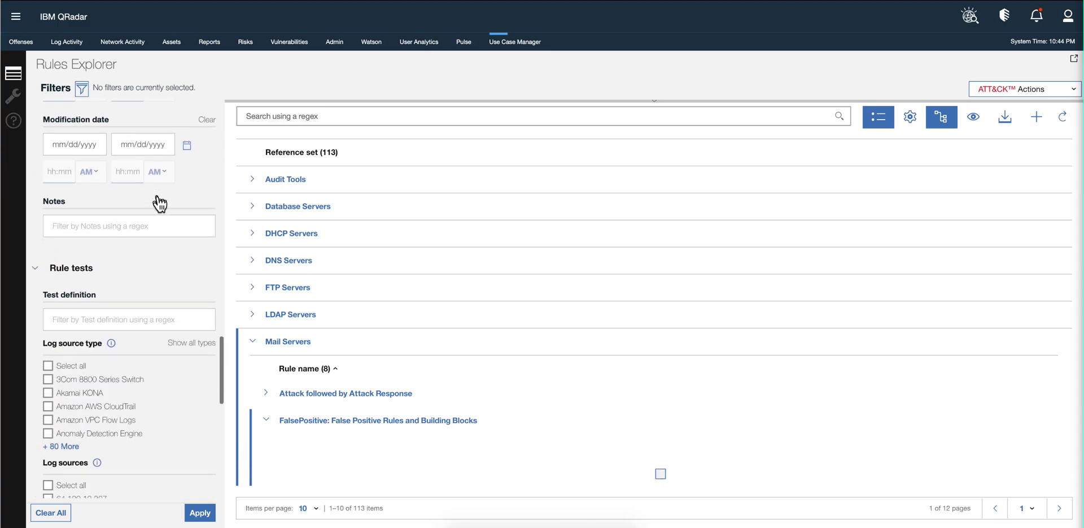
{"action": "scroll", "coordinate": [159, 204], "scroll_direction": "up", "scroll_amount": 10}
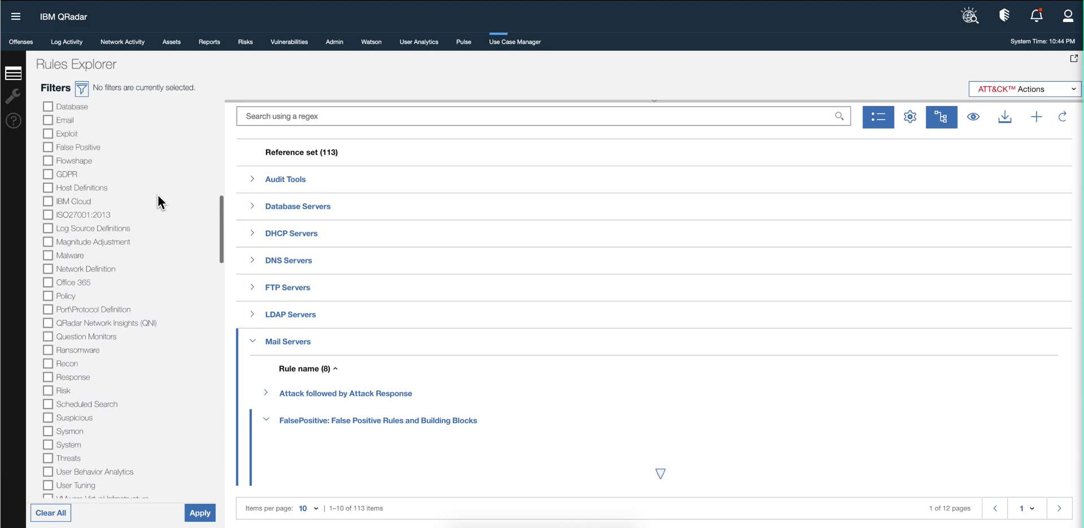
{"action": "scroll", "coordinate": [158, 196], "scroll_direction": "up", "scroll_amount": 8}
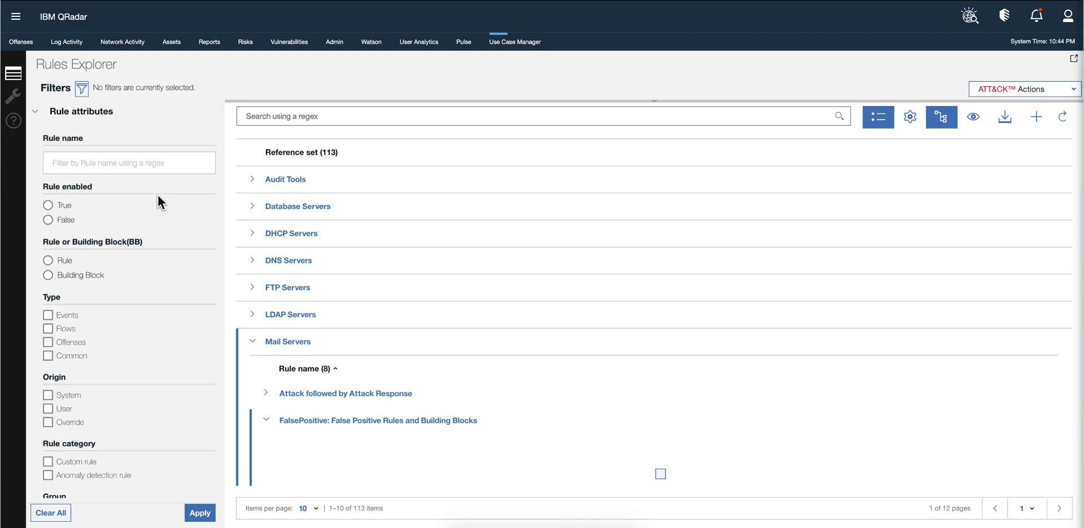
{"action": "left_click", "coordinate": [49, 329]}
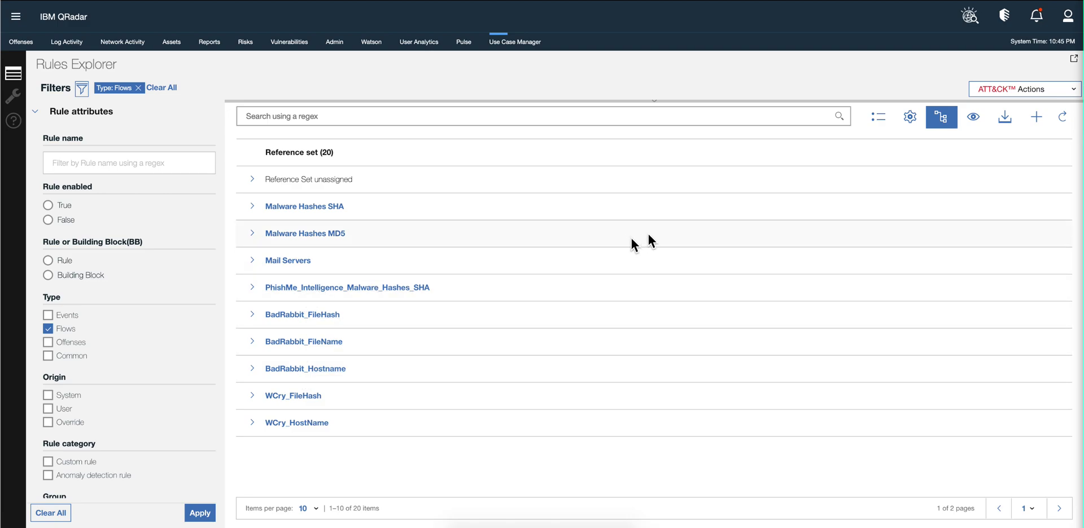
Save the current filters and columns as a custom template named "Rules that work with flows", without a description
{"action": "left_click", "coordinate": [878, 118]}
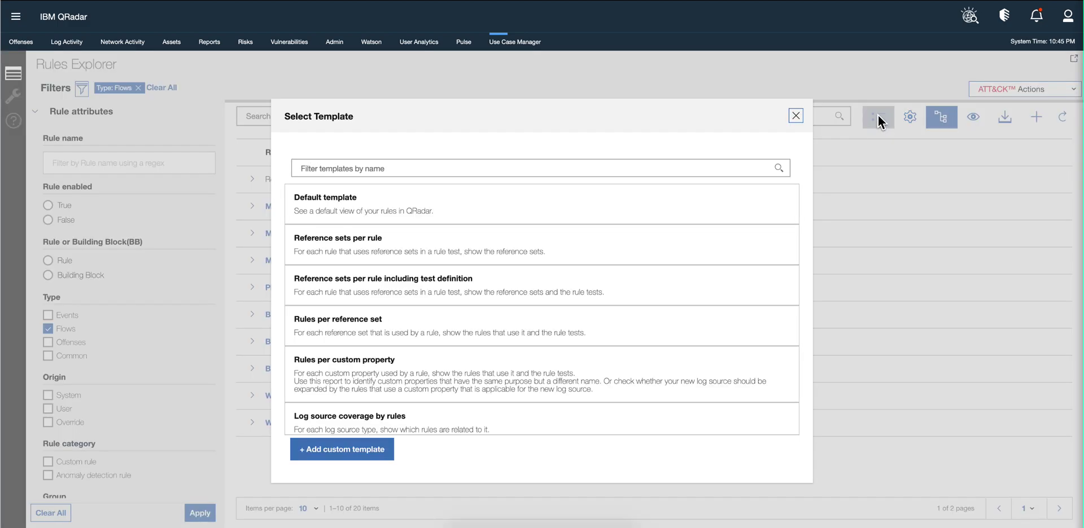
{"action": "left_click", "coordinate": [372, 455]}
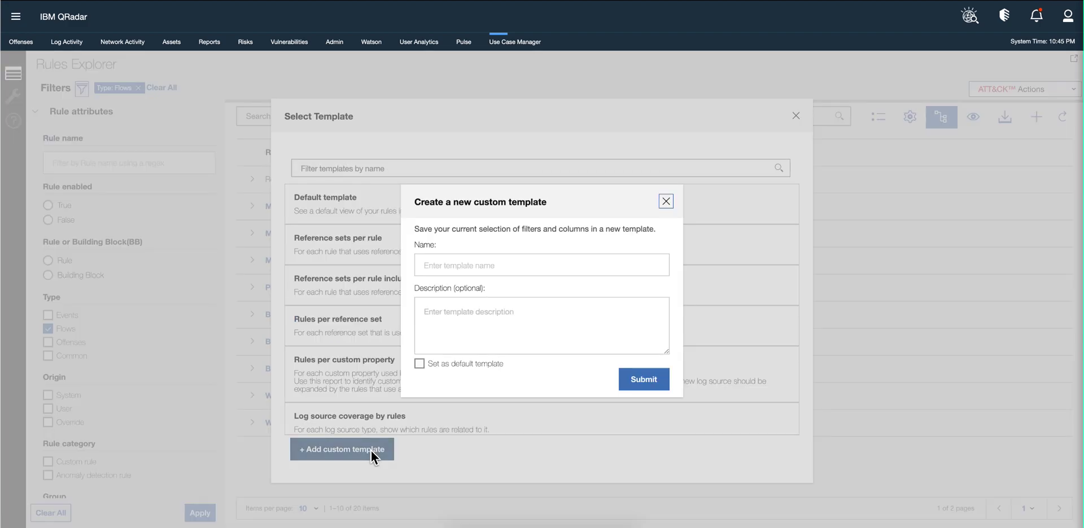
{"action": "left_click", "coordinate": [467, 266]}
{"action": "type", "text": "R"}
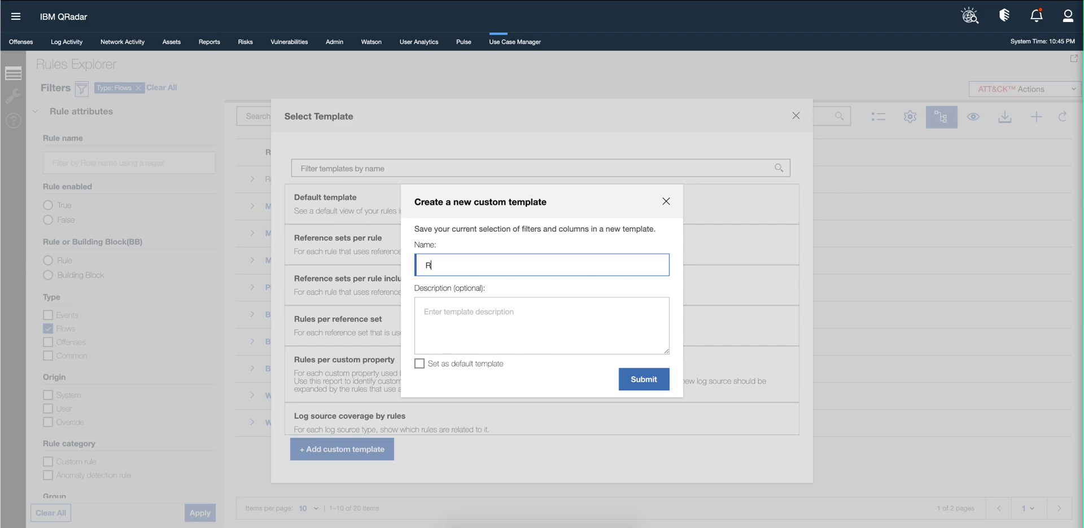
{"action": "type", "text": "ules that work with flows"}
{"action": "left_click", "coordinate": [461, 313]}
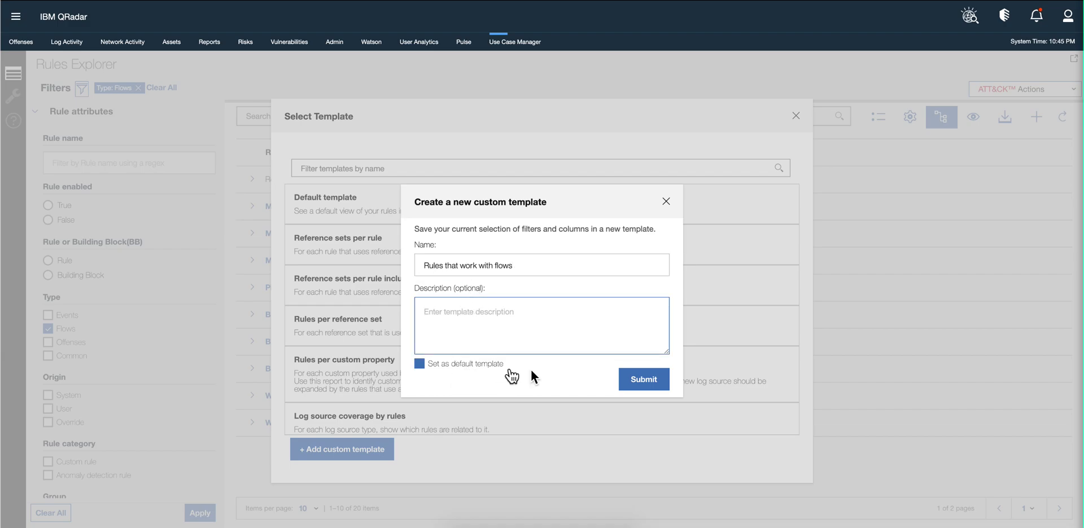
{"action": "left_click", "coordinate": [653, 380]}
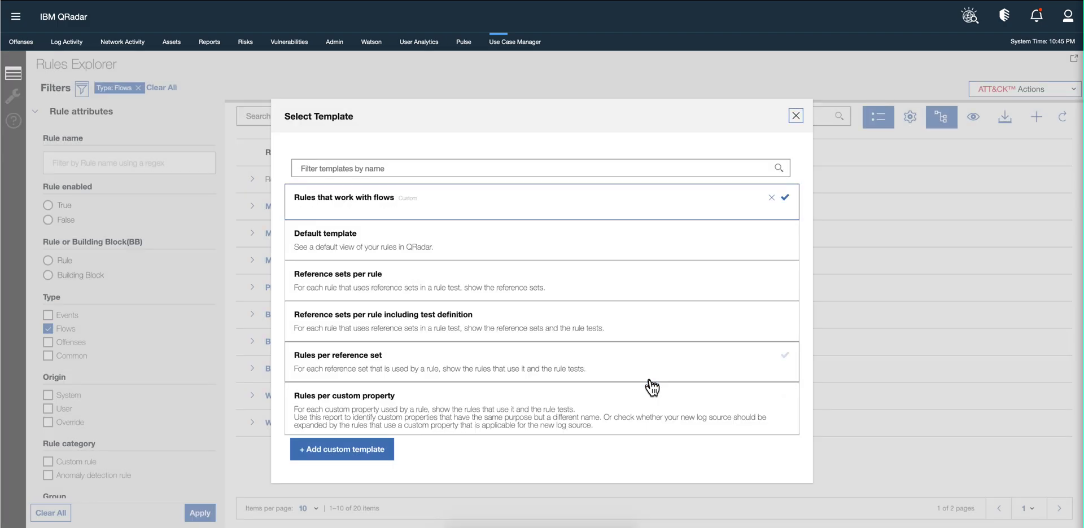
{"action": "left_click", "coordinate": [796, 117]}
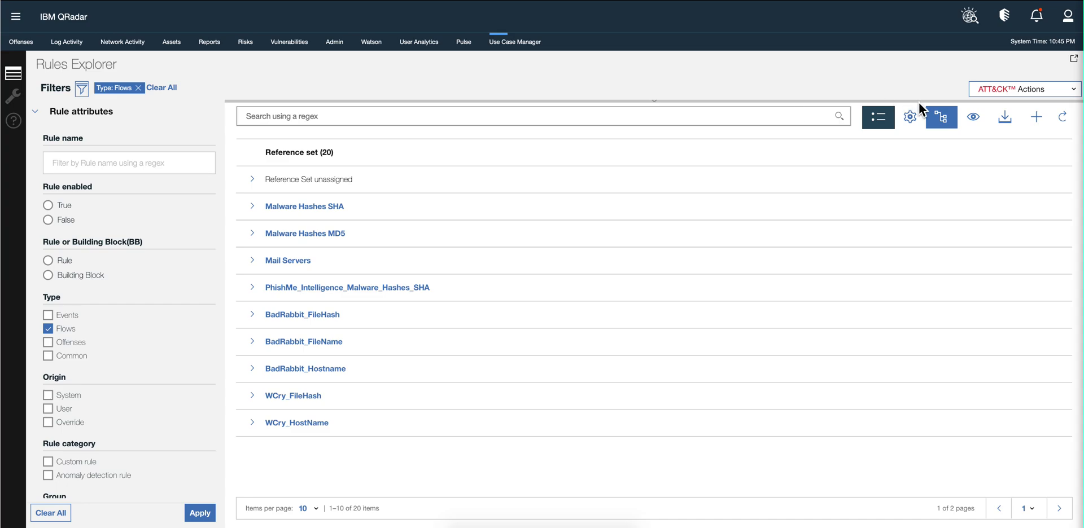
Clear the report's filters and reapply the saved "Rules that work with flows" custom template
{"action": "left_click", "coordinate": [162, 88]}
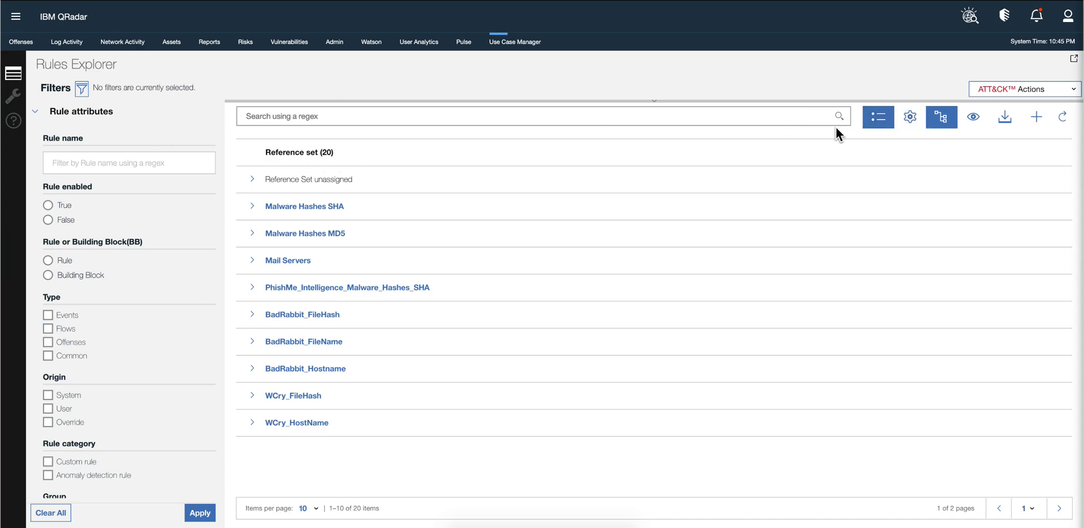
{"action": "left_click", "coordinate": [193, 514]}
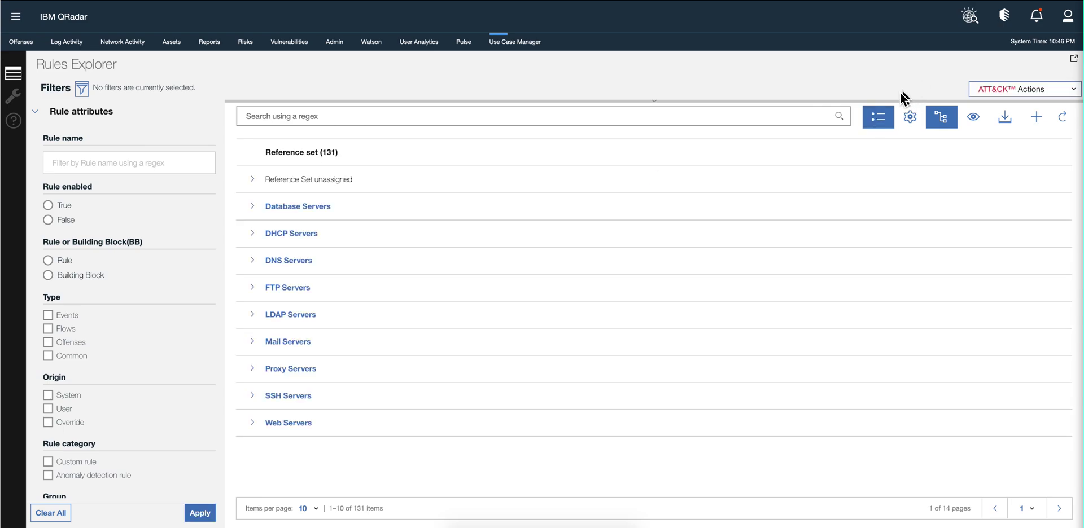
{"action": "left_click", "coordinate": [879, 119]}
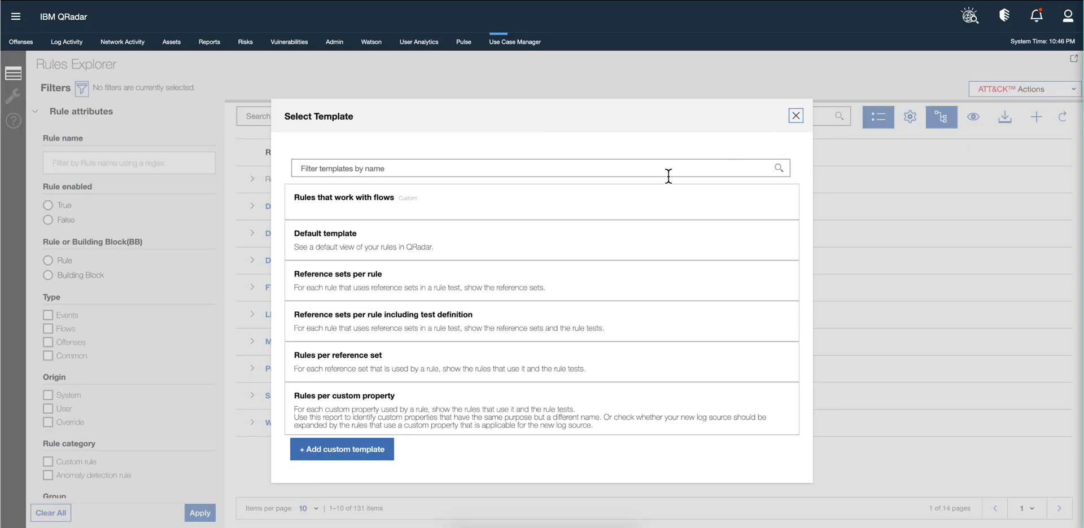
{"action": "left_click", "coordinate": [532, 201]}
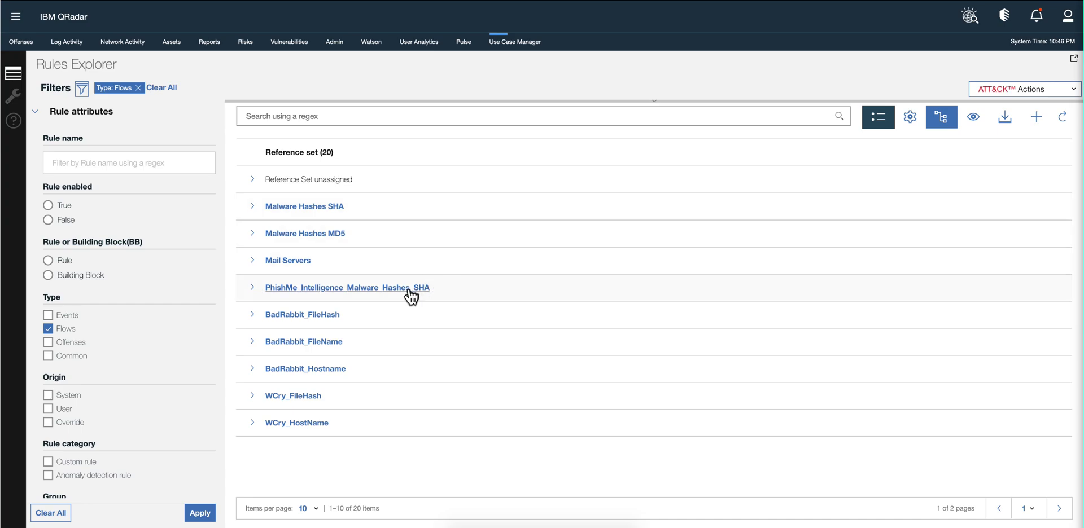
Clear the Flows filter and return the report to a flat layout with the Default template
{"action": "left_click", "coordinate": [171, 89]}
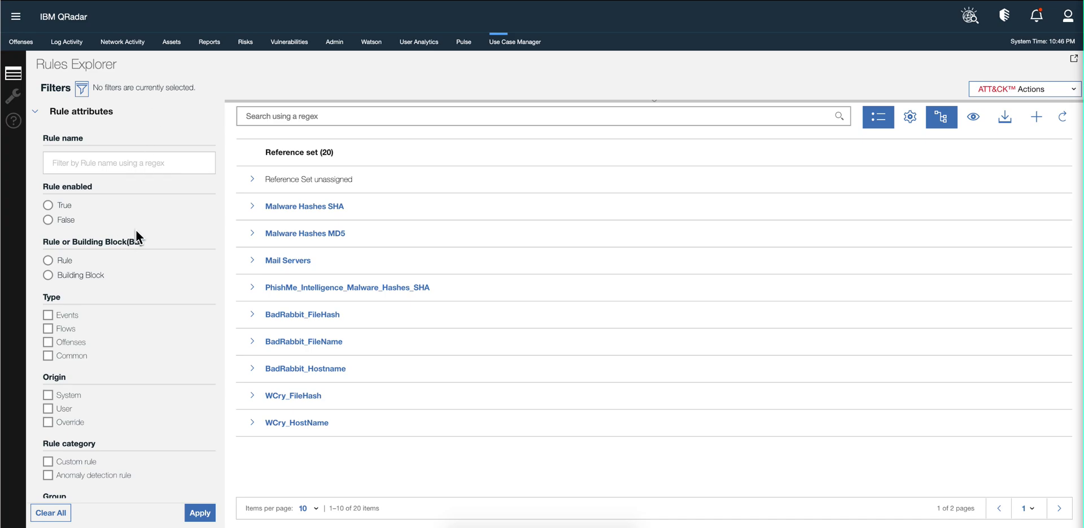
{"action": "left_click", "coordinate": [208, 513]}
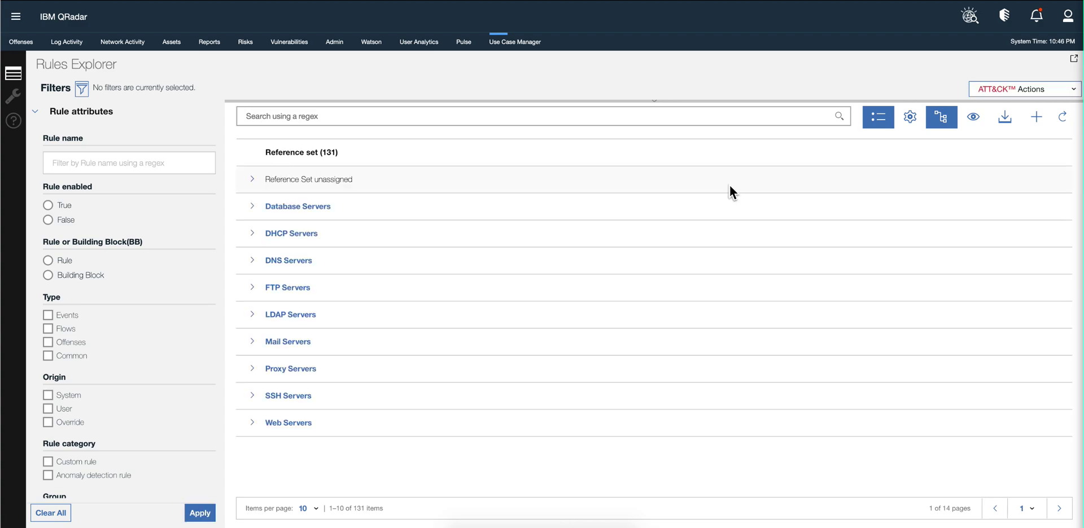
{"action": "left_click", "coordinate": [943, 117]}
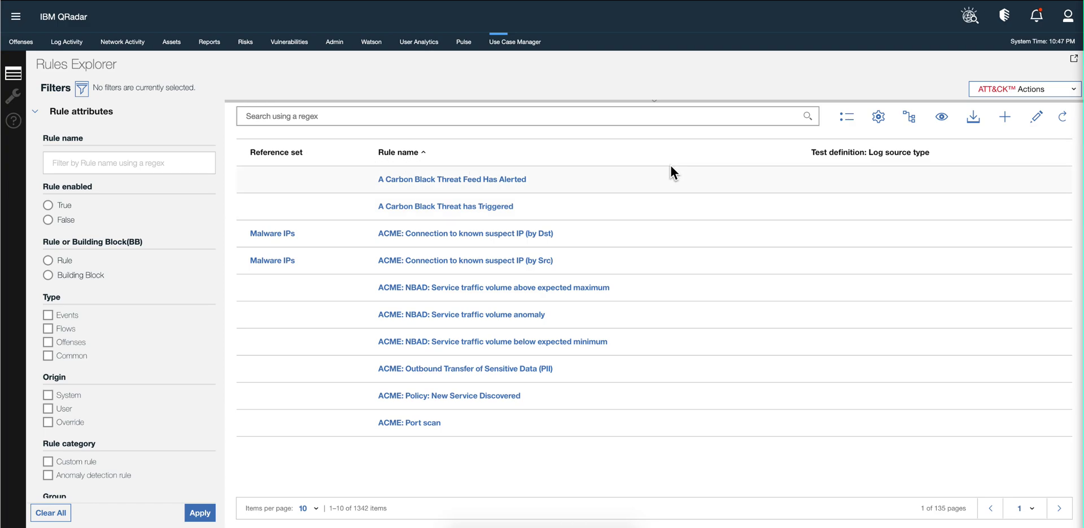
{"action": "left_click", "coordinate": [847, 116]}
{"action": "left_click", "coordinate": [432, 248]}
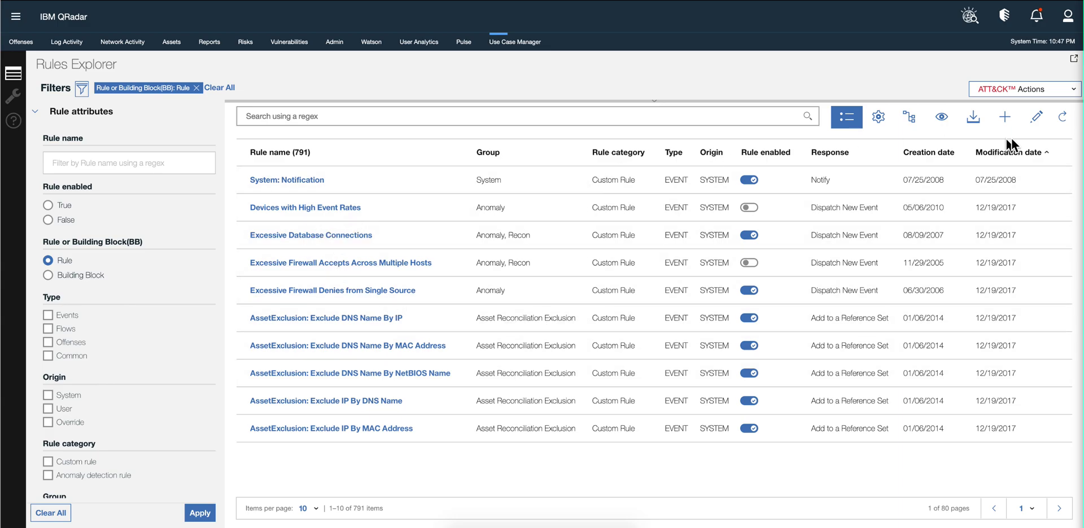
Select the rules Devices with High Event Rates, Excessive Database Connections and Excessive Firewall Accepts Across Multiple Hosts, and open them in the rule wizard
{"action": "left_click", "coordinate": [1037, 119]}
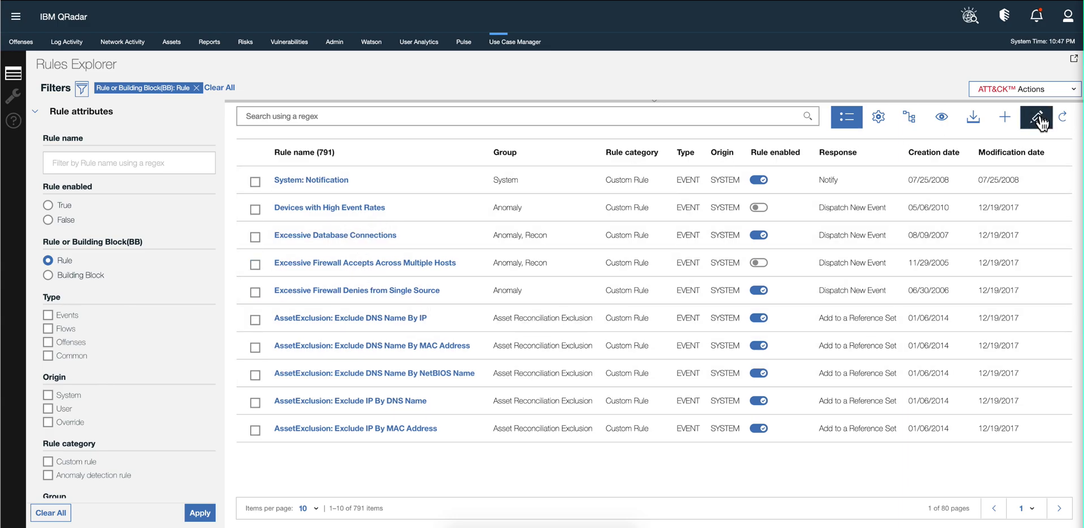
{"action": "left_click", "coordinate": [257, 210]}
{"action": "left_click", "coordinate": [256, 237]}
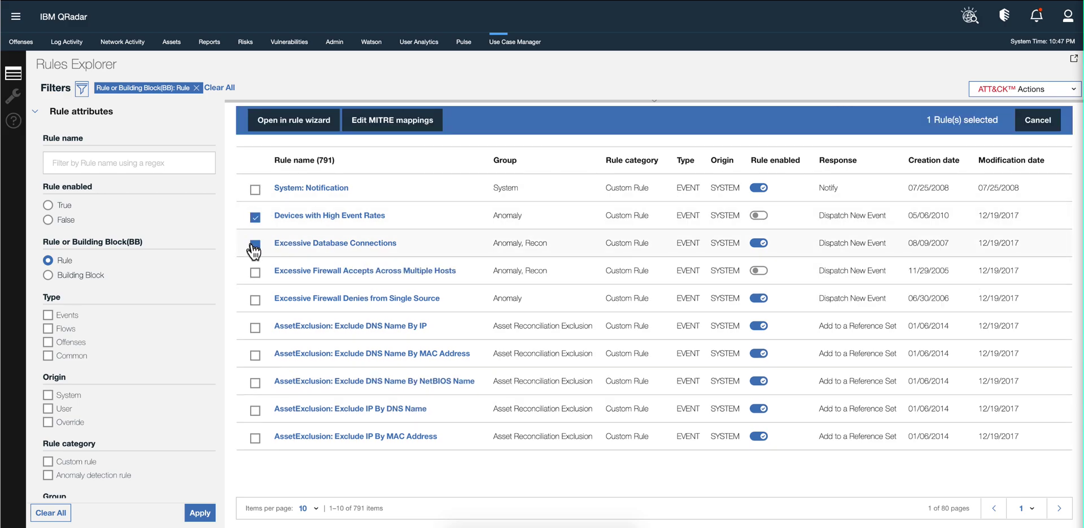
{"action": "left_click", "coordinate": [255, 237]}
{"action": "left_click", "coordinate": [254, 272]}
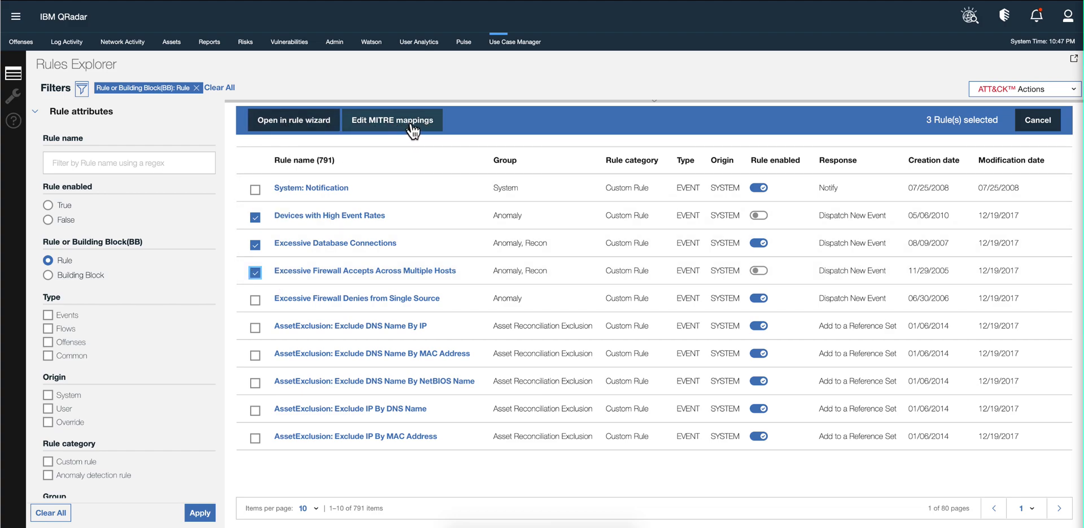
{"action": "left_click", "coordinate": [300, 123]}
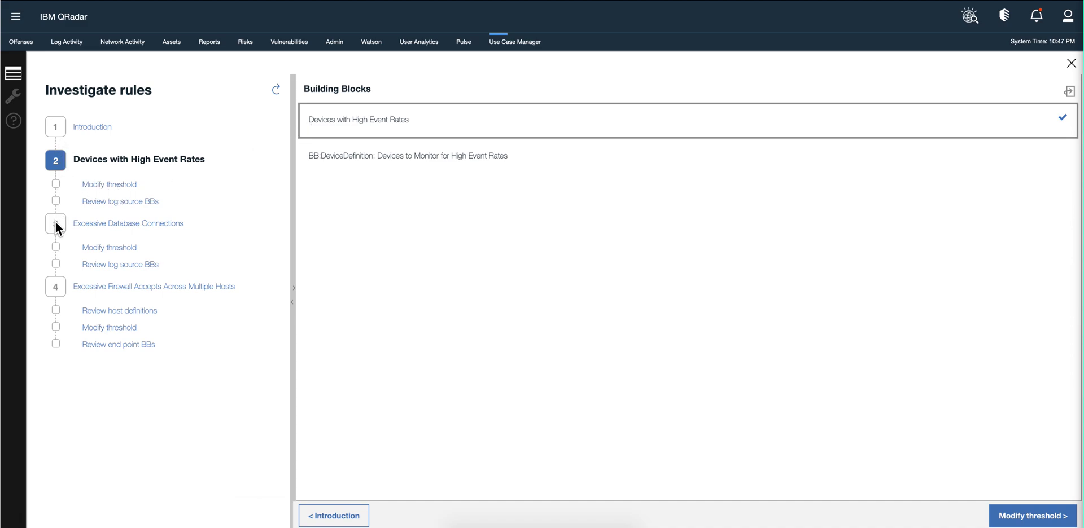
Review the building blocks of the Excessive Database Connections and Excessive Firewall Accepts Across Multiple Hosts rules, and return to the Rules Explorer report
{"action": "left_click", "coordinate": [102, 228]}
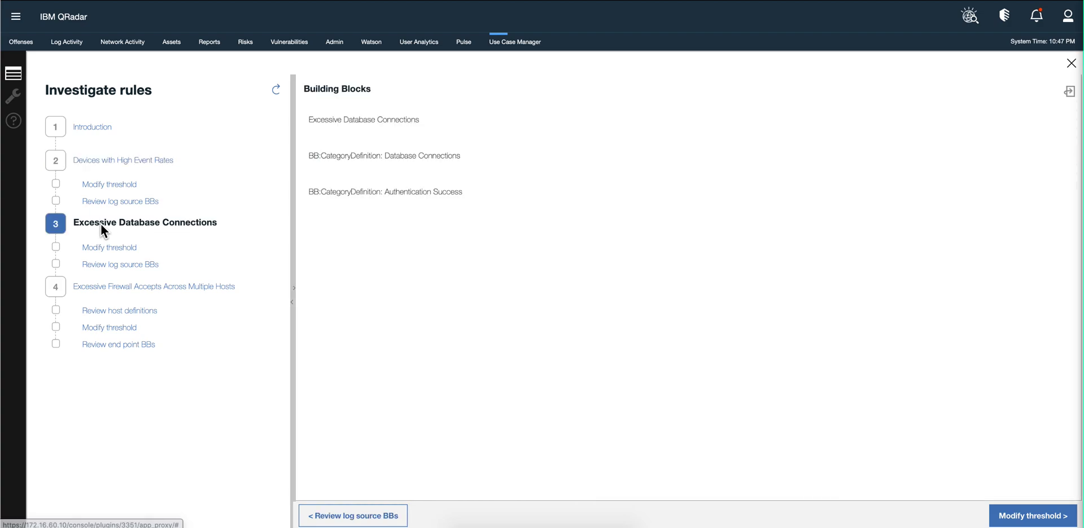
{"action": "left_click", "coordinate": [107, 288]}
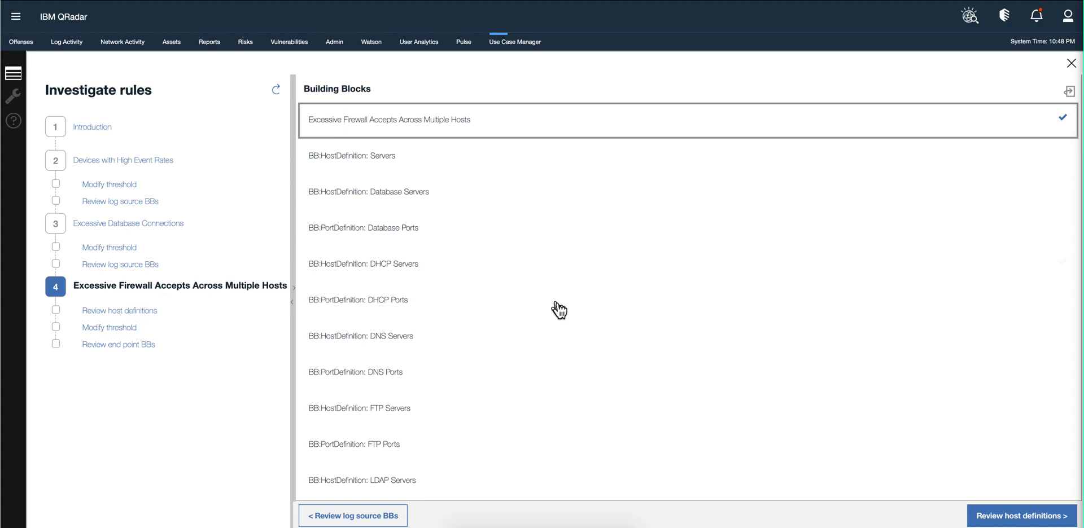
{"action": "left_click", "coordinate": [1022, 515]}
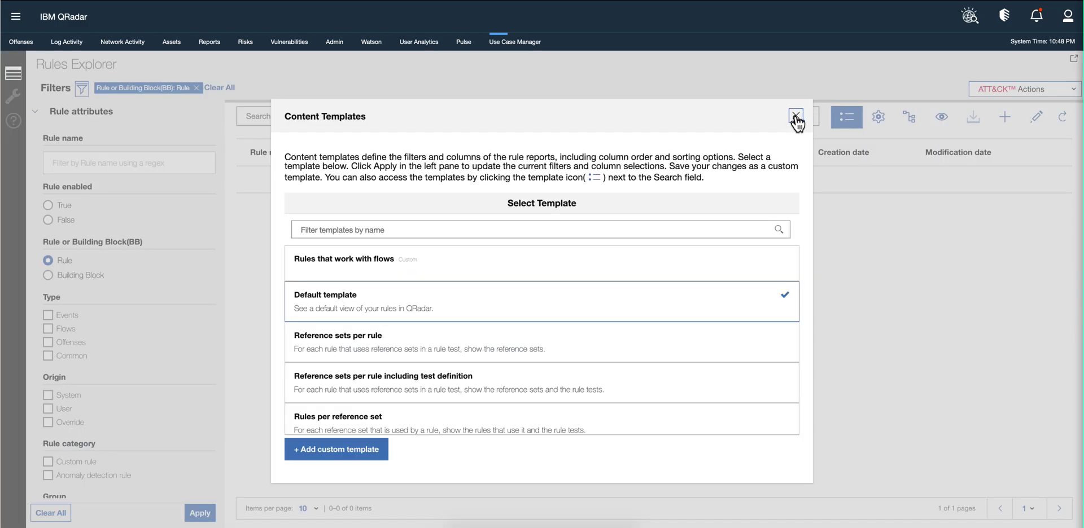
{"action": "left_click", "coordinate": [793, 113]}
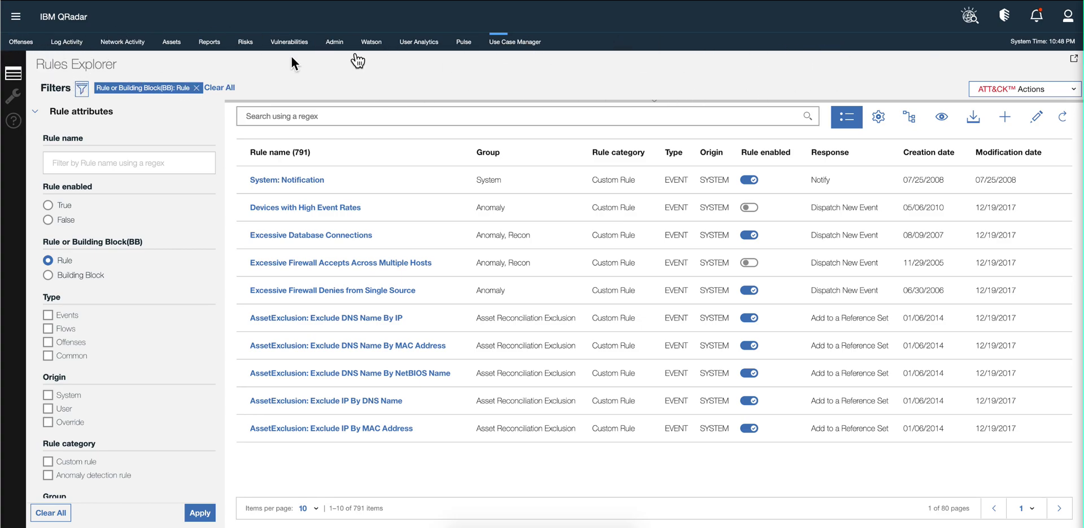
{"action": "left_click", "coordinate": [1005, 21]}
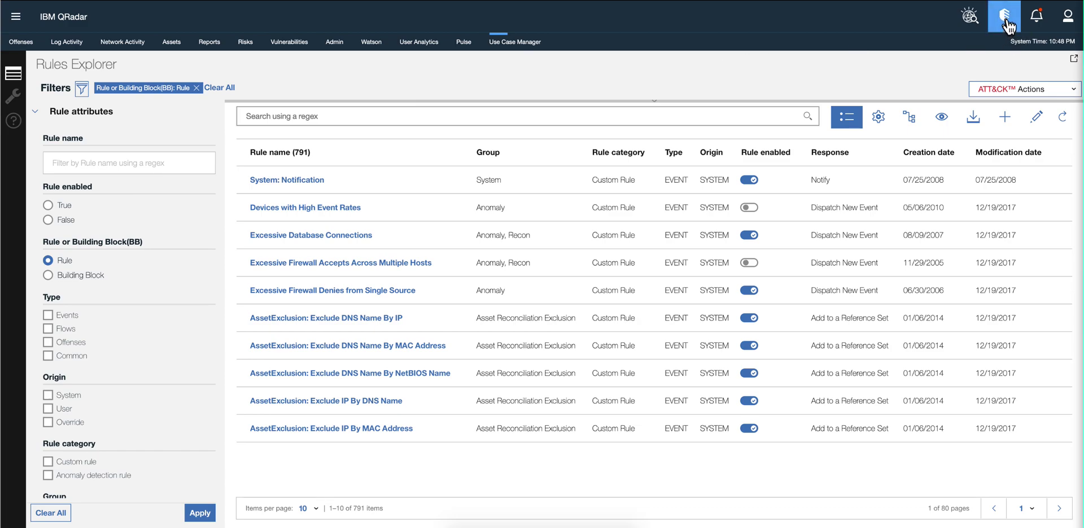